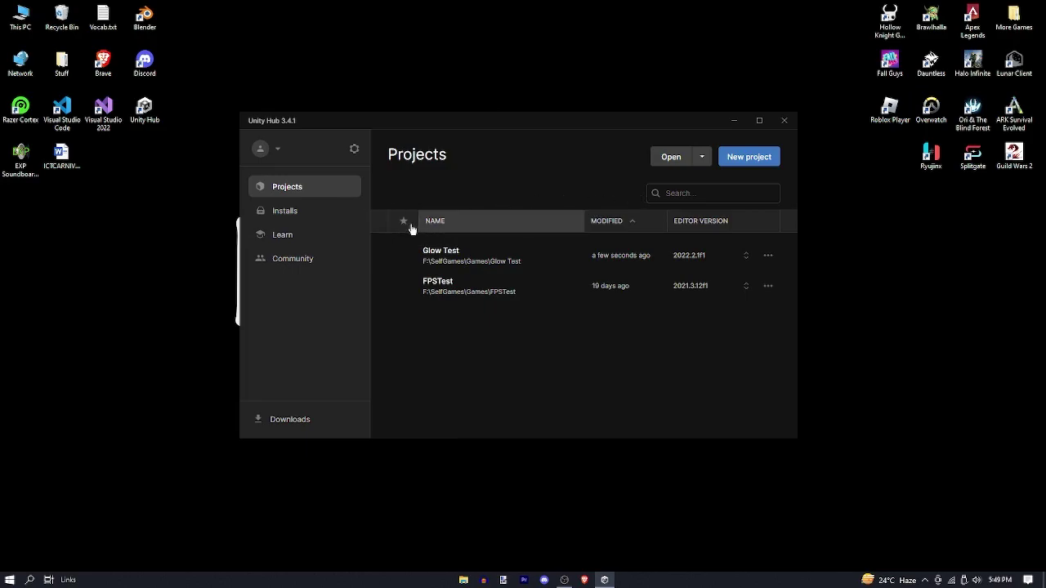
Check the installed Unity editor versions and start setting up a new project.
left_click(285, 211)
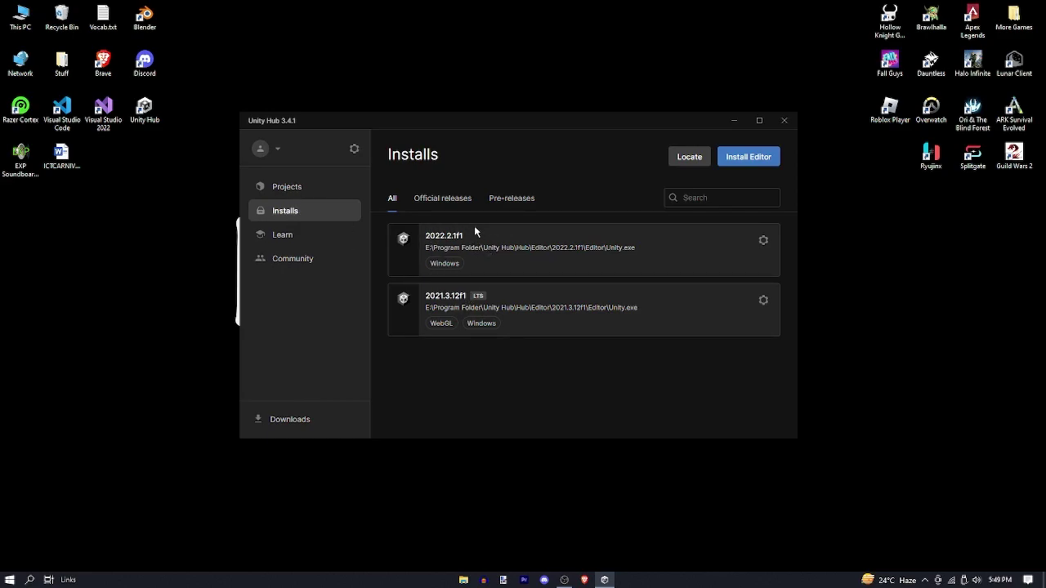
left_click(303, 189)
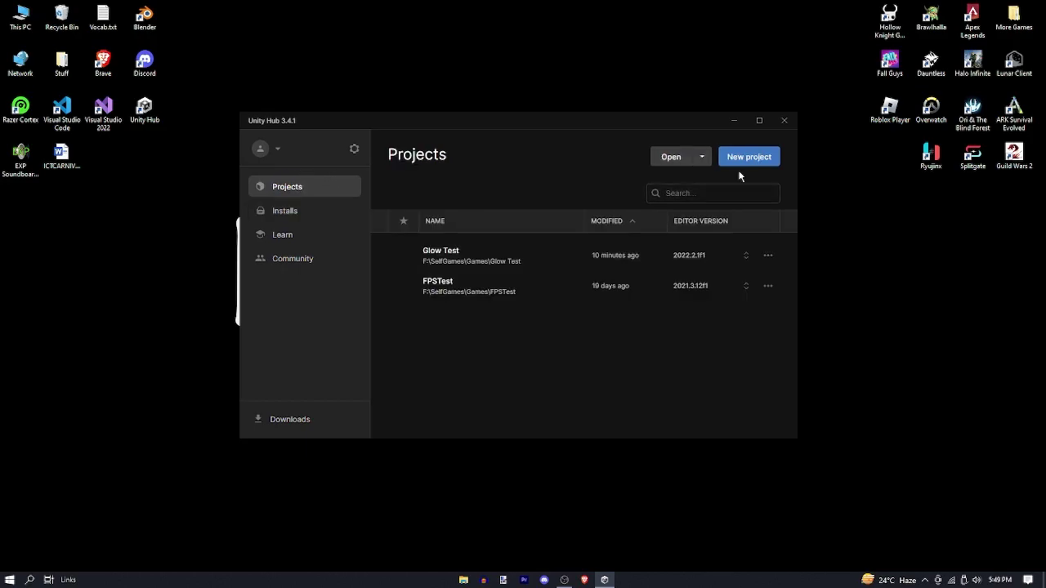
left_click(745, 158)
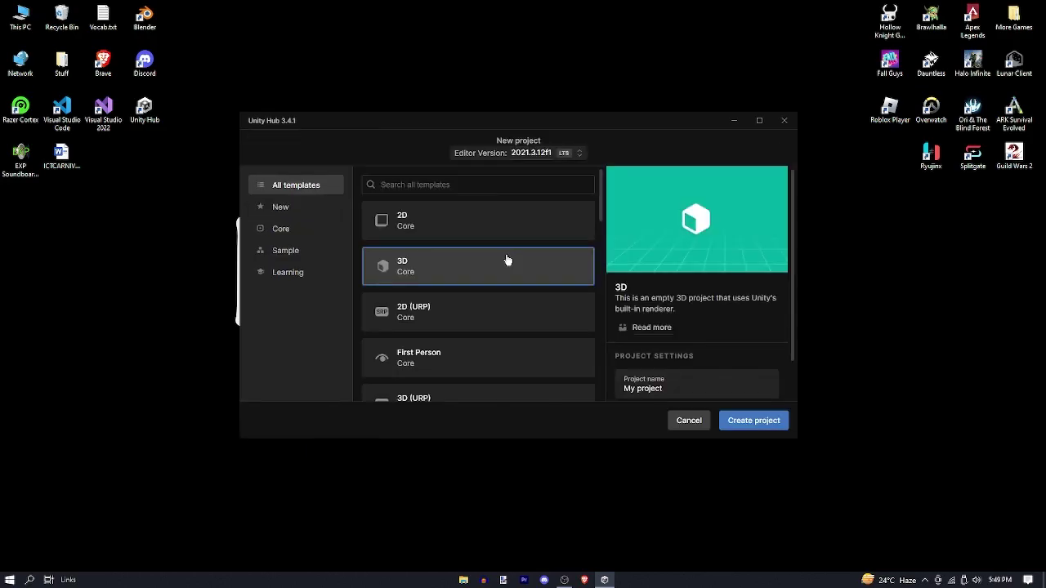
Compare the 3D and 3D (URP) project templates and their descriptions.
scroll(498, 290, "down", 3)
left_click(502, 296)
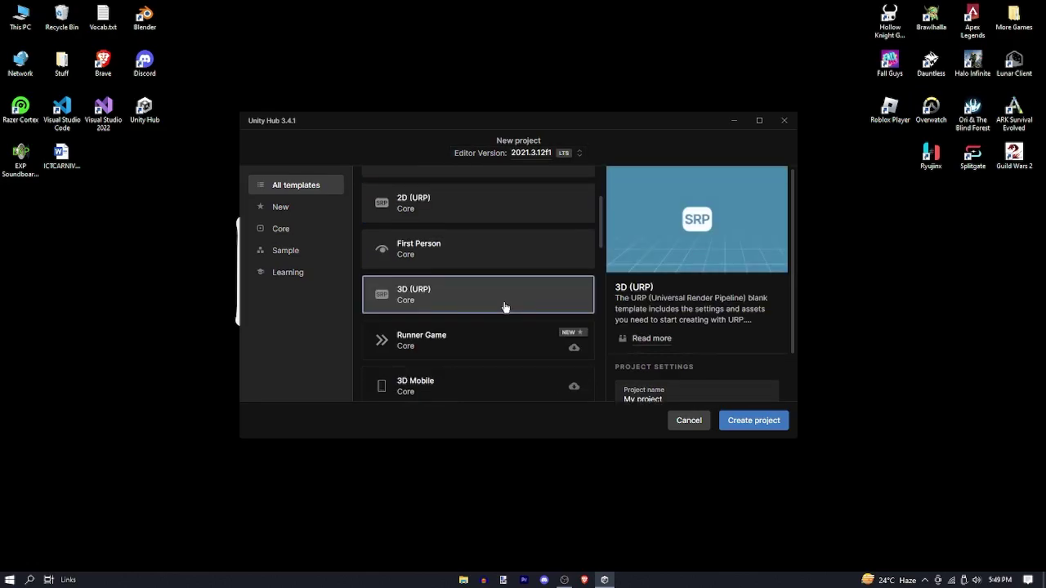
scroll(500, 311, "up", 1)
left_click(457, 263)
left_click(489, 352)
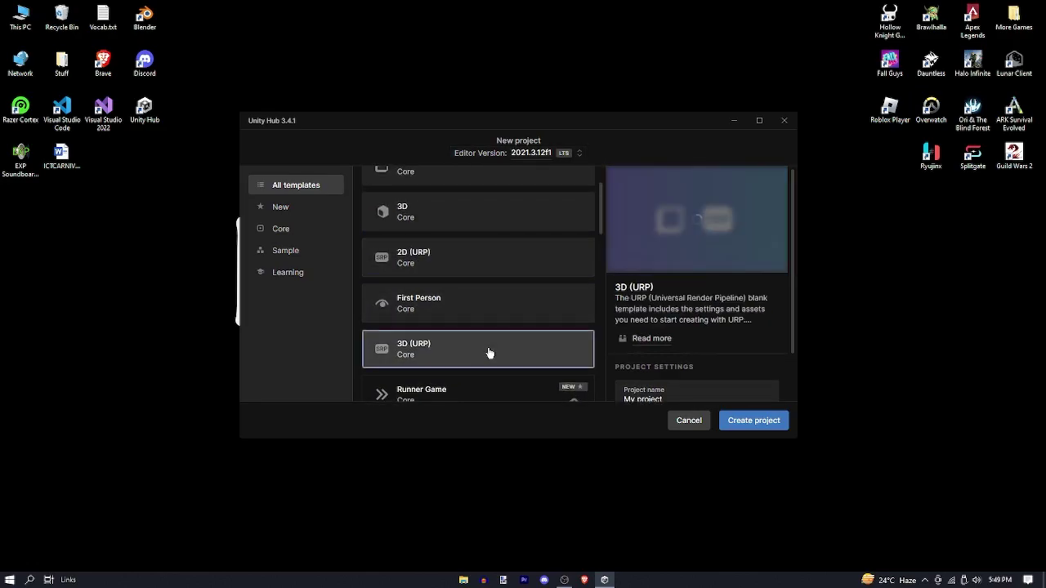
scroll(514, 335, "up", 1)
left_click(470, 269)
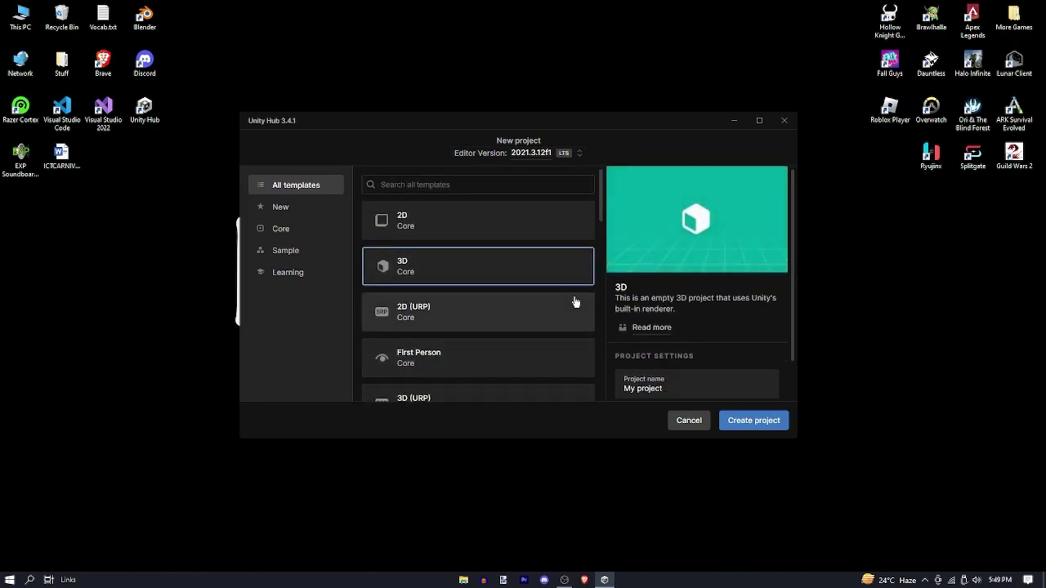
scroll(490, 287, "down", 2)
left_click(507, 304)
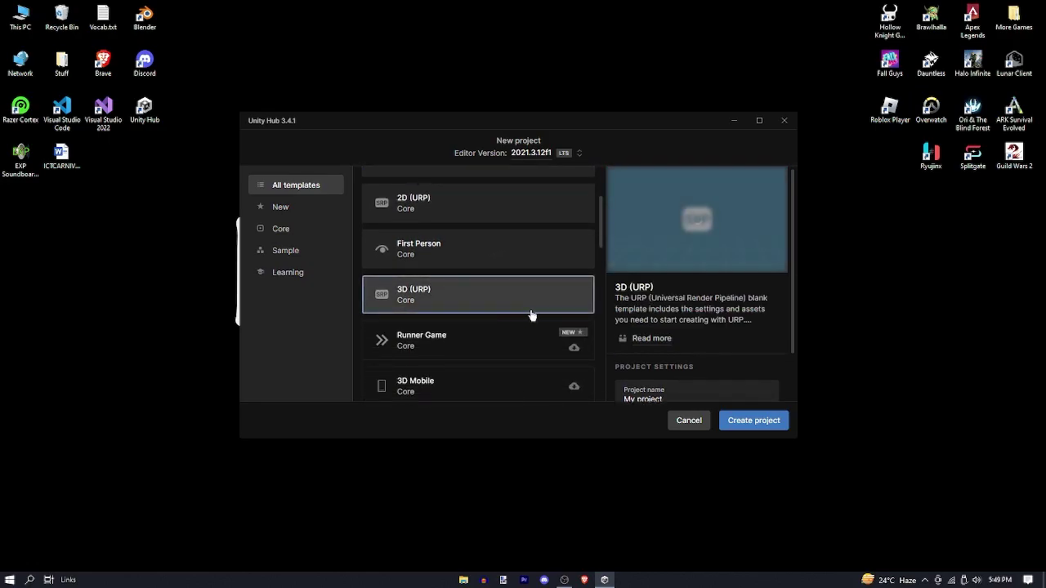
scroll(466, 280, "up", 2)
left_click(467, 282)
scroll(510, 315, "down", 2)
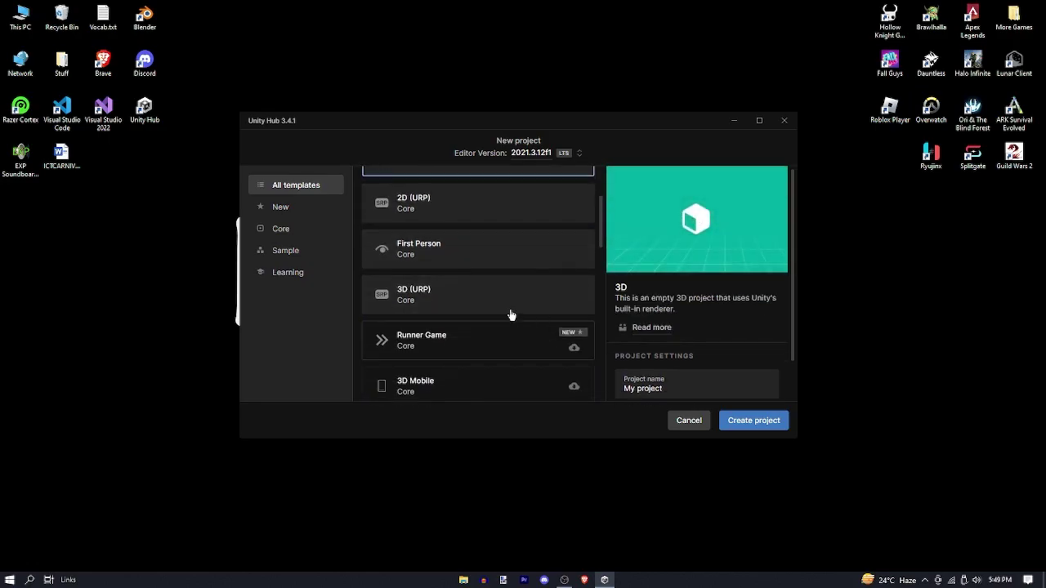
left_click(502, 298)
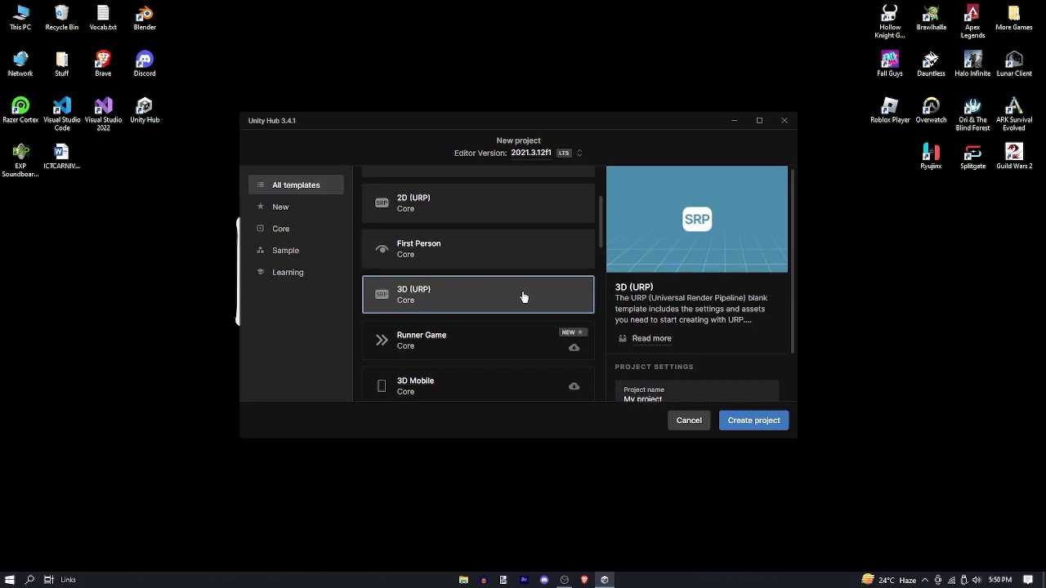
scroll(521, 296, "up", 2)
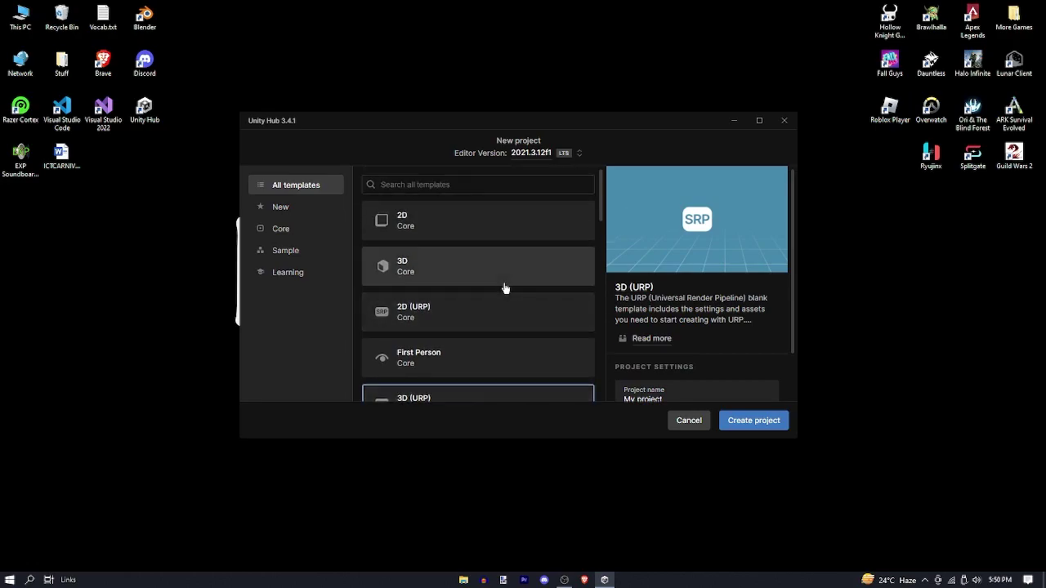
left_click(503, 285)
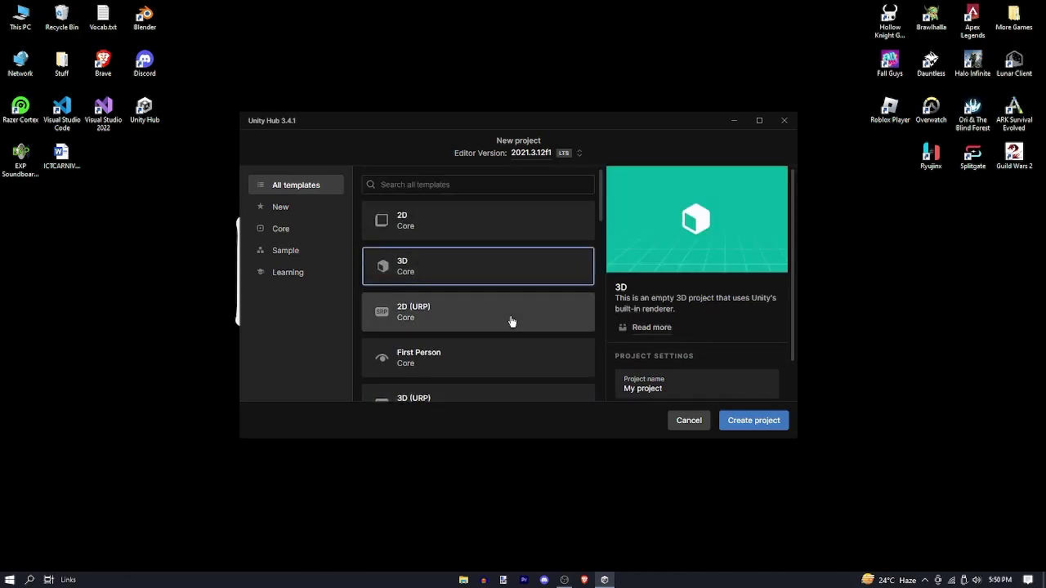
Create a project from the 3D (URP) template with the name Glow Project.
scroll(507, 327, "down", 1)
left_click(446, 349)
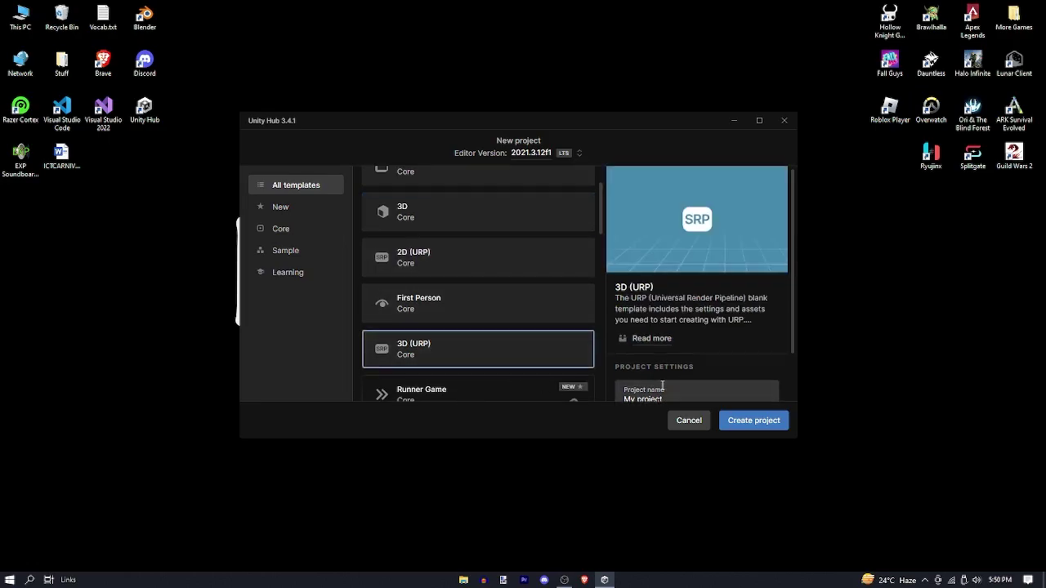
scroll(679, 349, "down", 2)
left_click(679, 349)
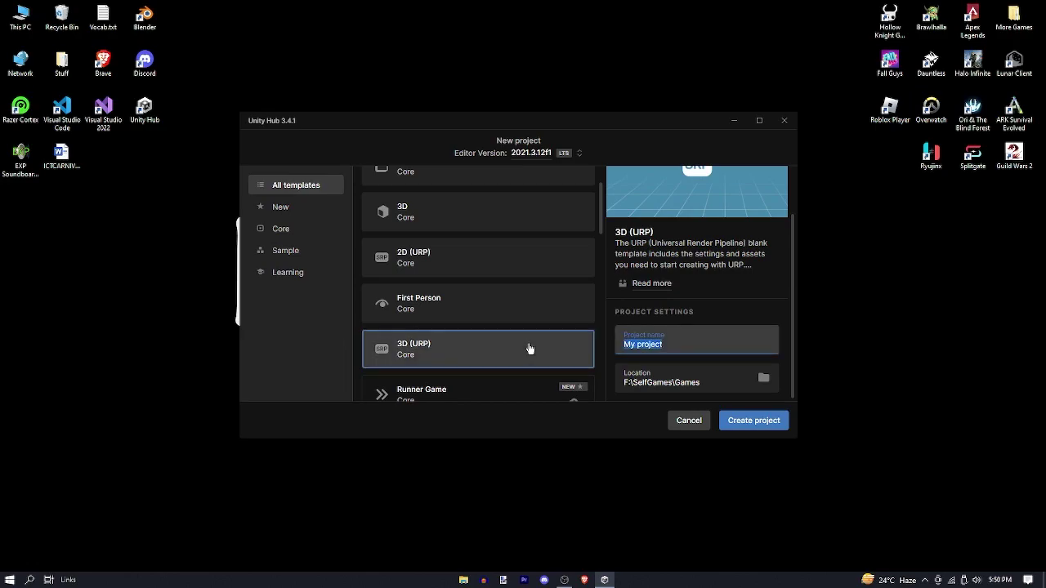
type("Glow Project")
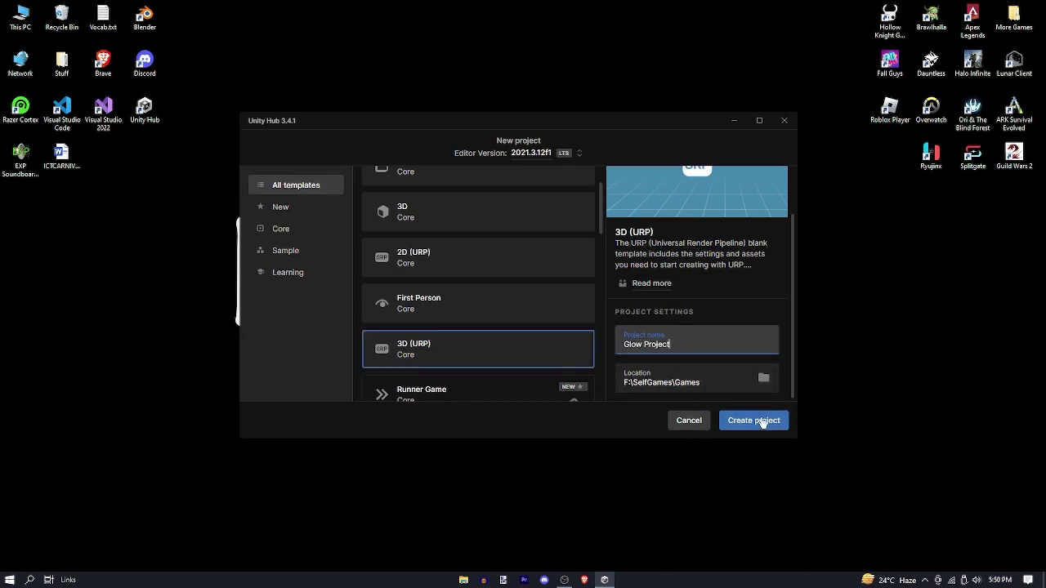
left_click(753, 420)
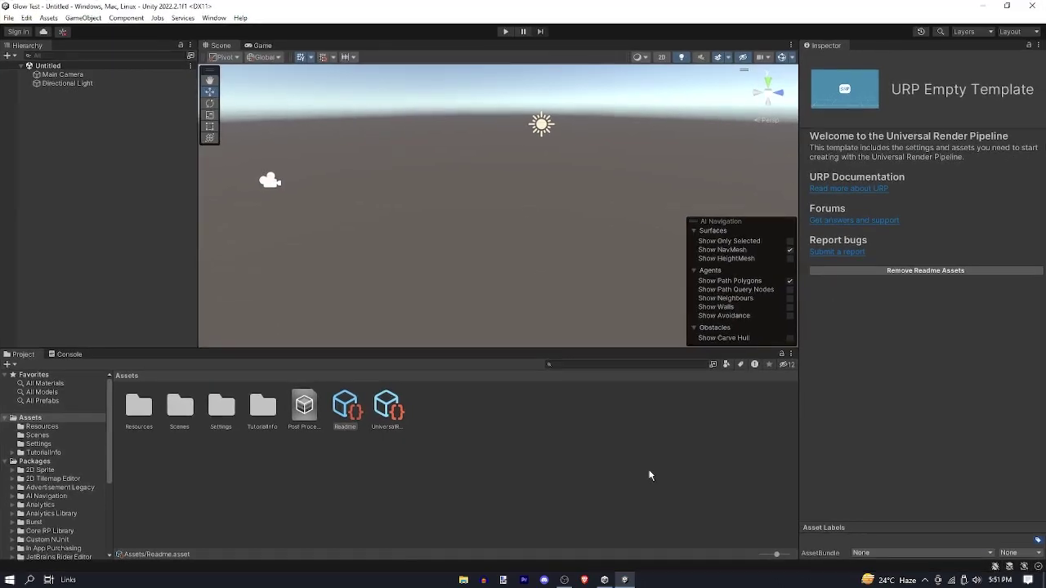
right_click(342, 479)
right_click(65, 187)
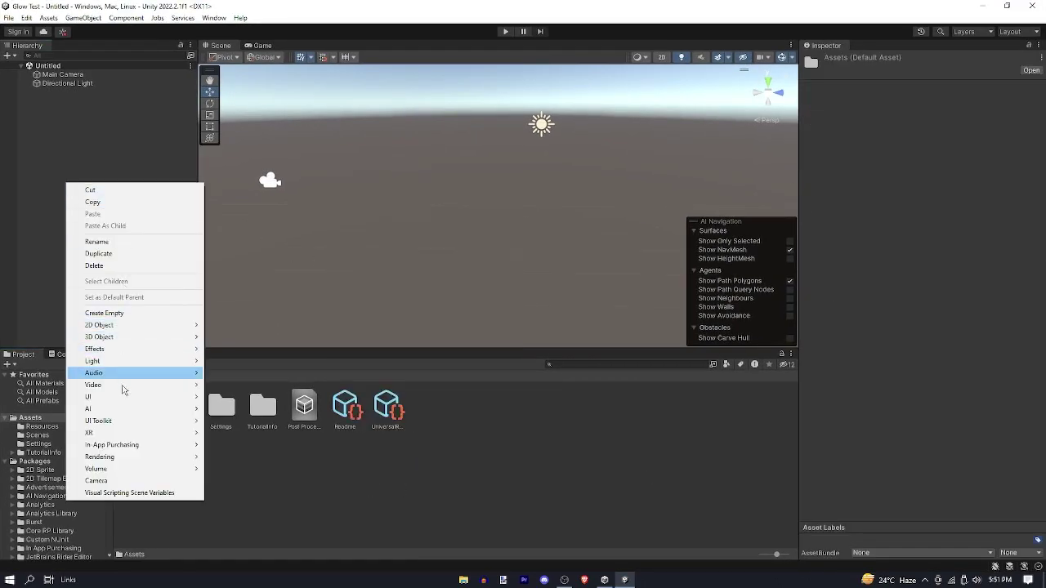
left_click(121, 153)
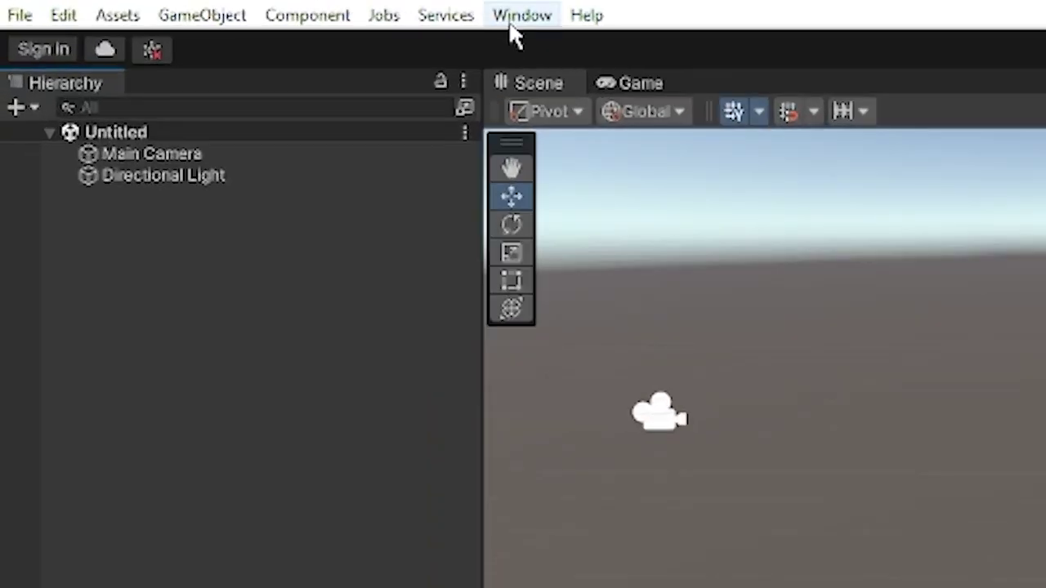
Look up the Universal RP package among the project's packages in the Package Manager, and close the manager.
left_click(214, 18)
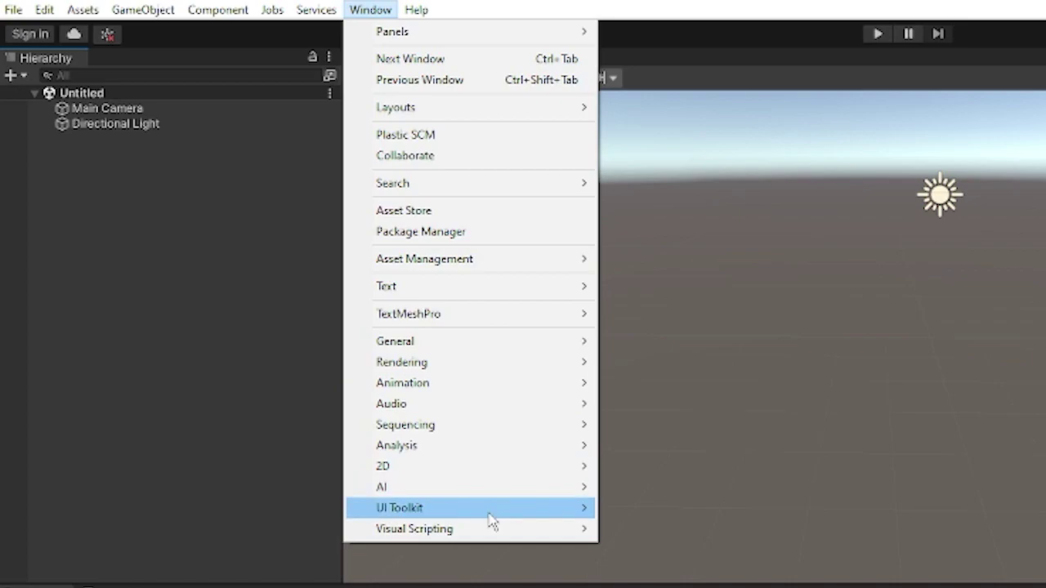
left_click(452, 237)
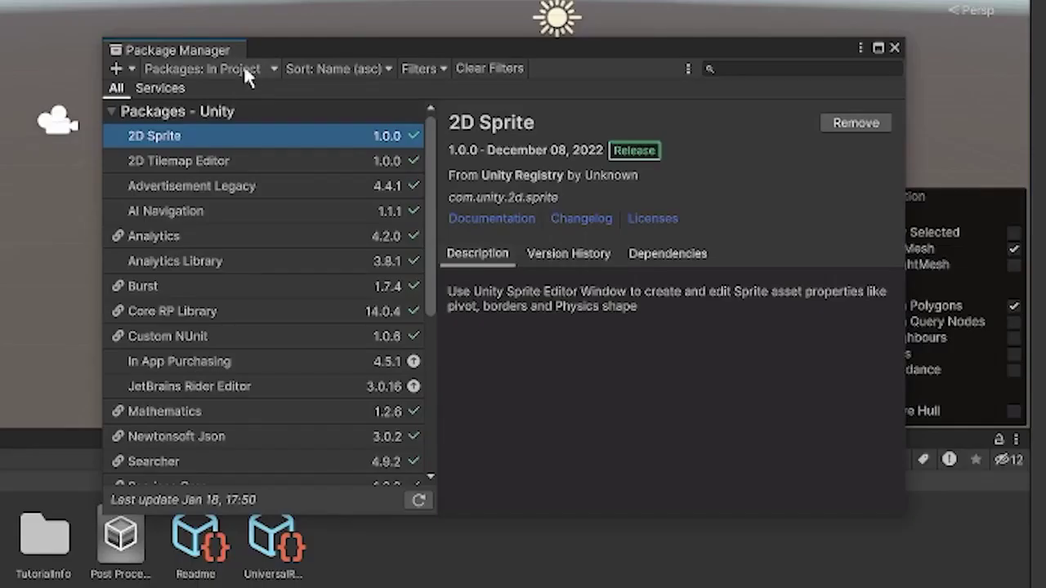
left_click(244, 70)
left_click(822, 68)
type("Universa")
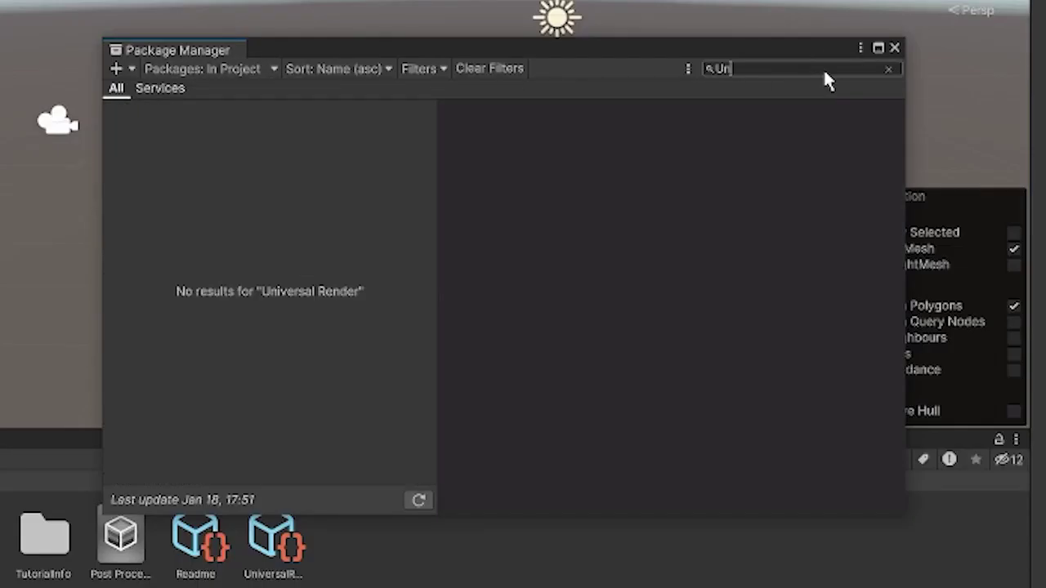
type("l RP")
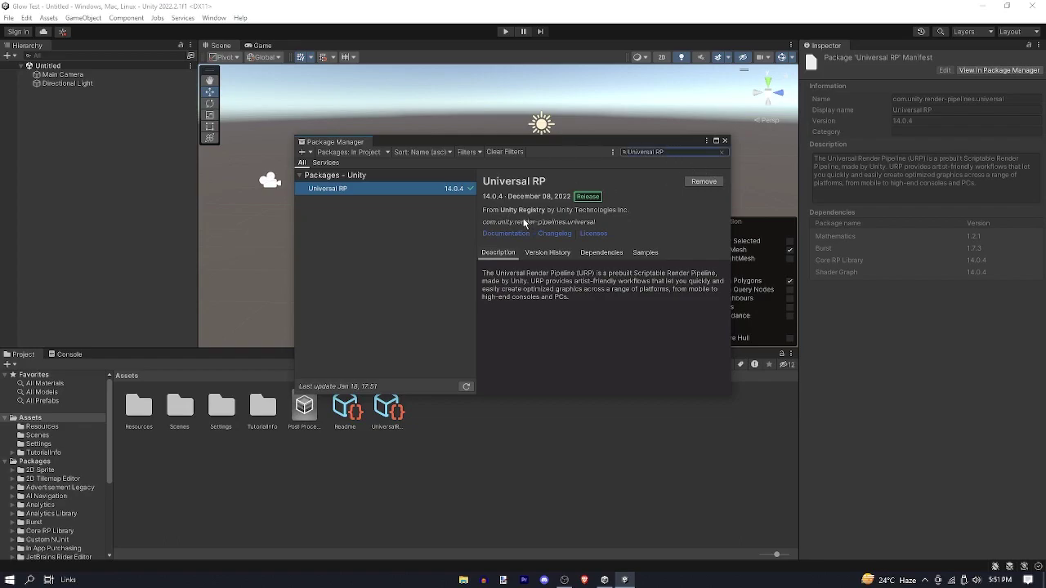
left_click(724, 141)
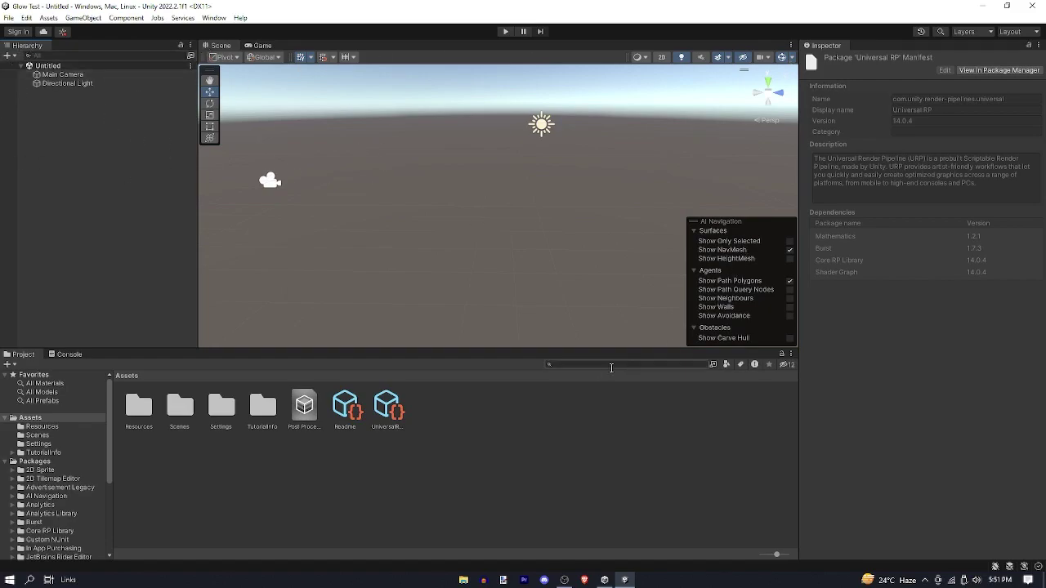
left_click(391, 444)
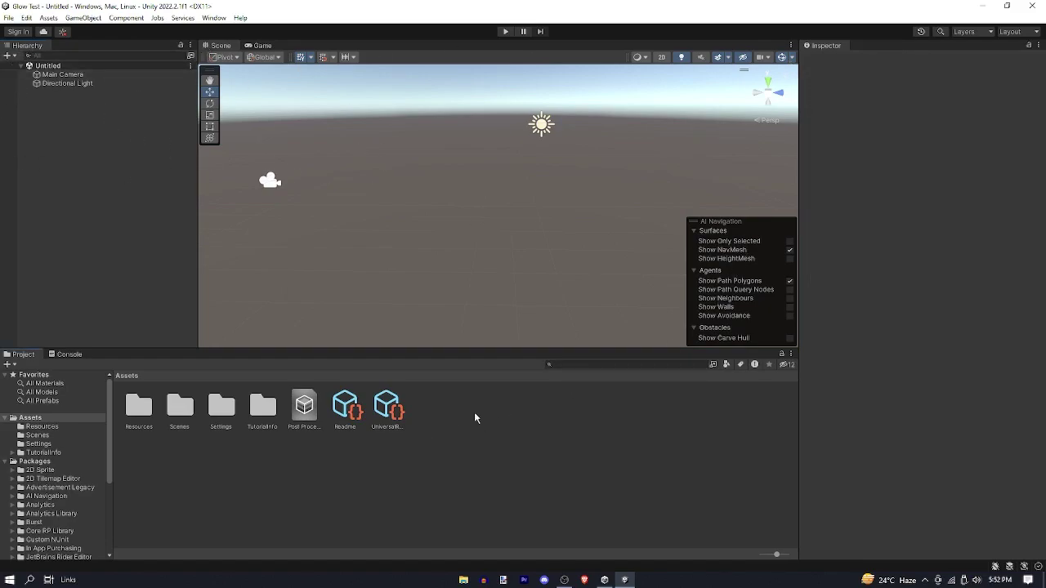
right_click(450, 450)
mouse_move(538, 155)
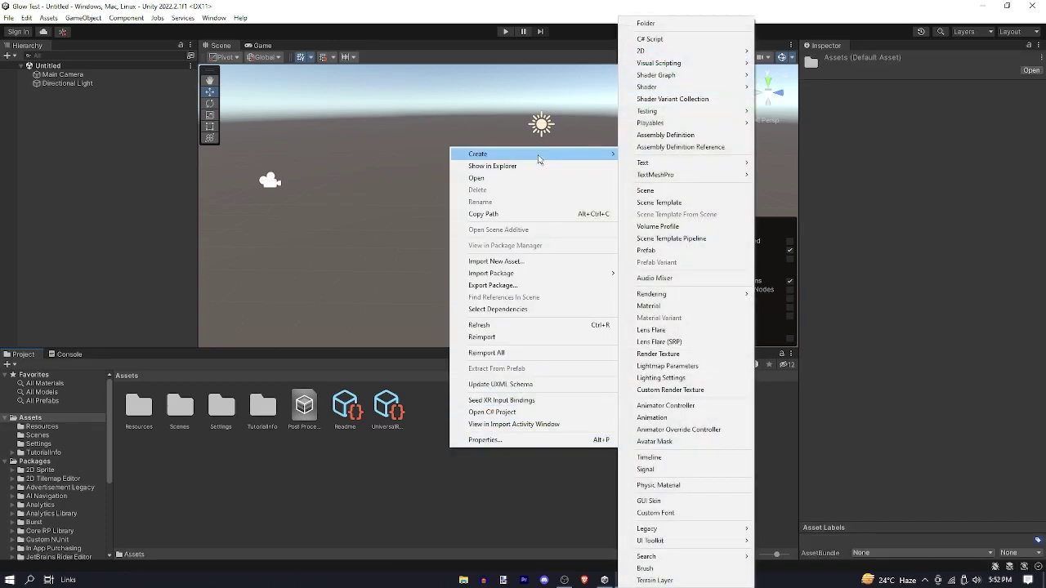
left_click(650, 23)
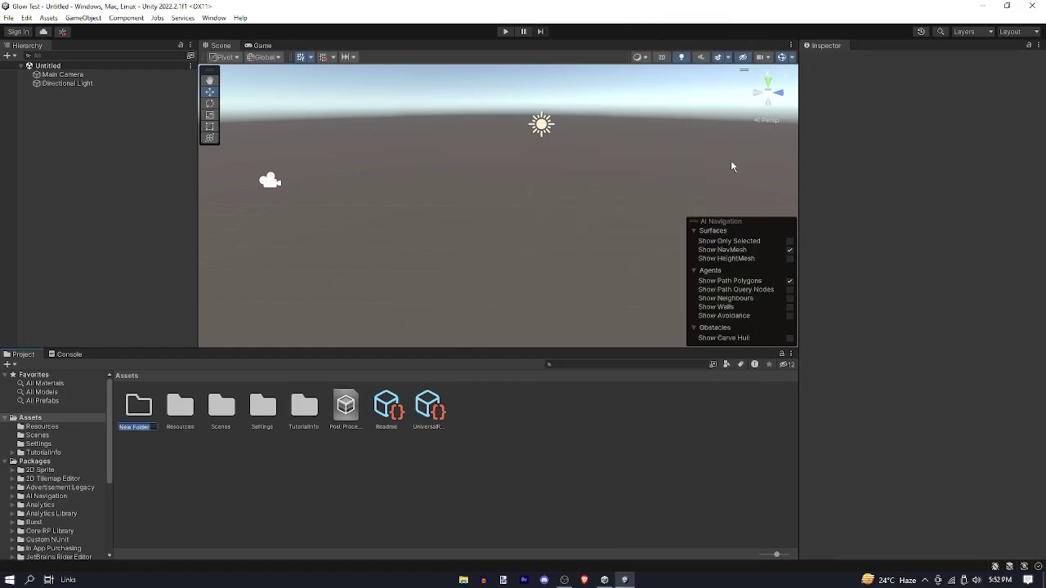
type("Material")
key("Escape")
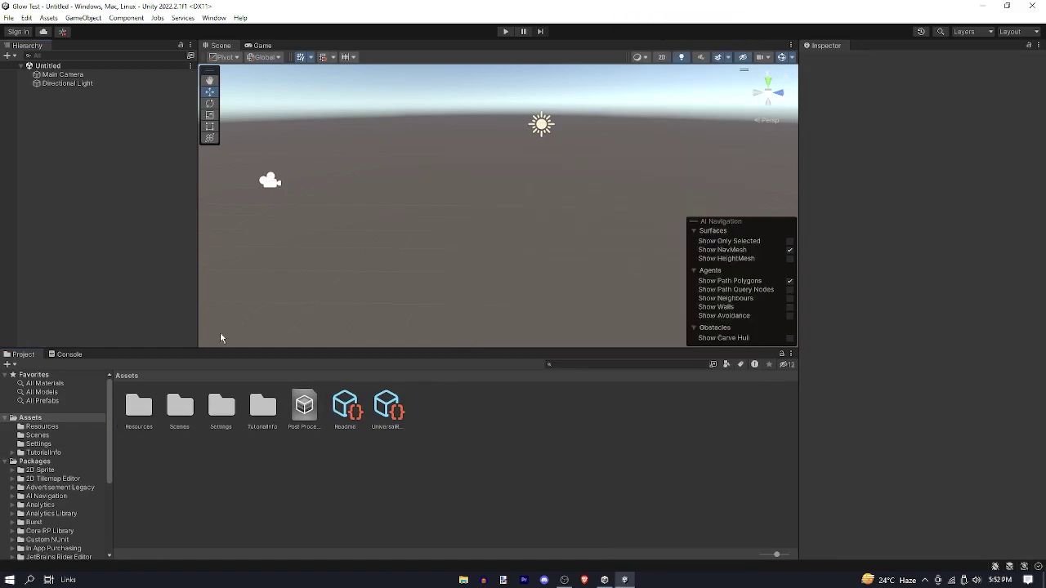
Add a 3D cube to the scene and name it Regular Cube.
right_click(112, 171)
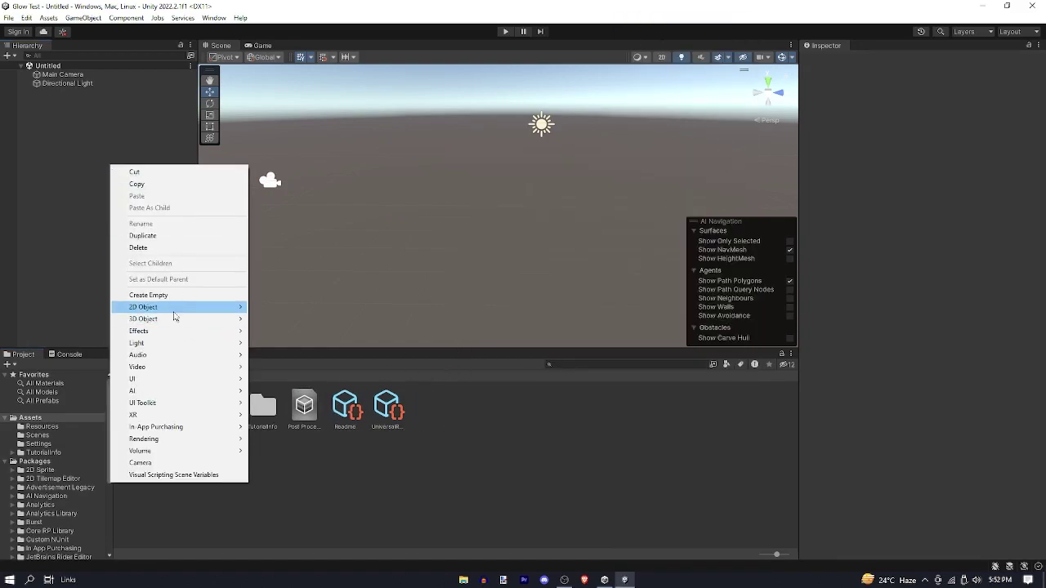
mouse_move(177, 319)
left_click(296, 319)
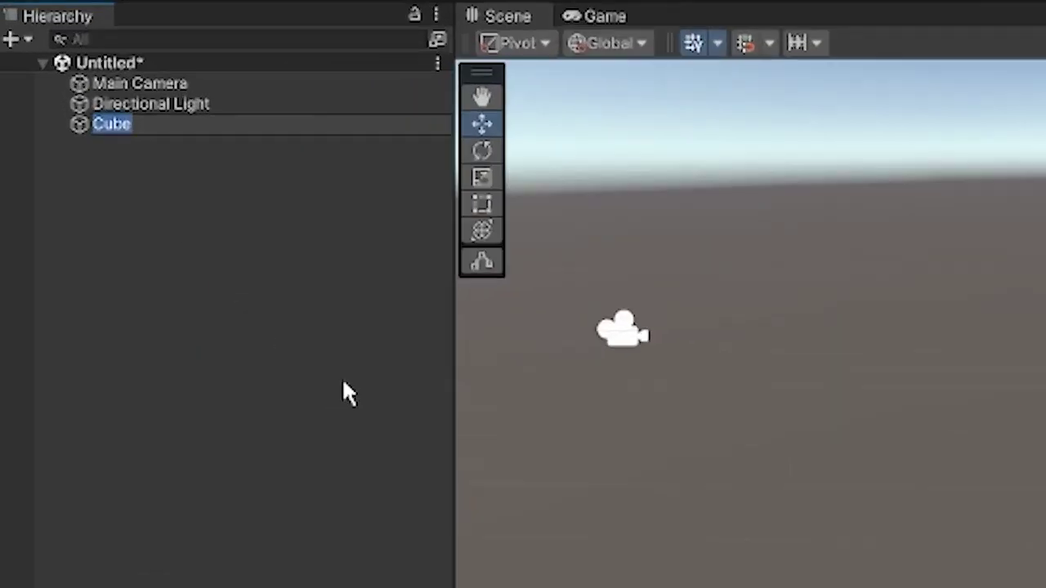
type("Regular Cub")
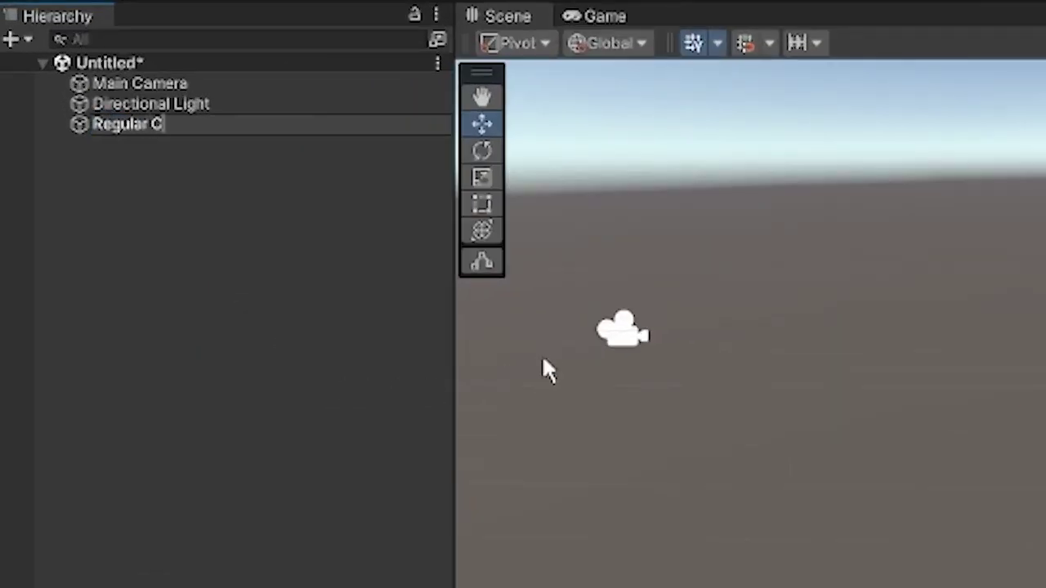
type("e")
key("Return")
Add a second 3D cube to the scene and name it Glow Cube.
right_click(303, 283)
mouse_move(387, 587)
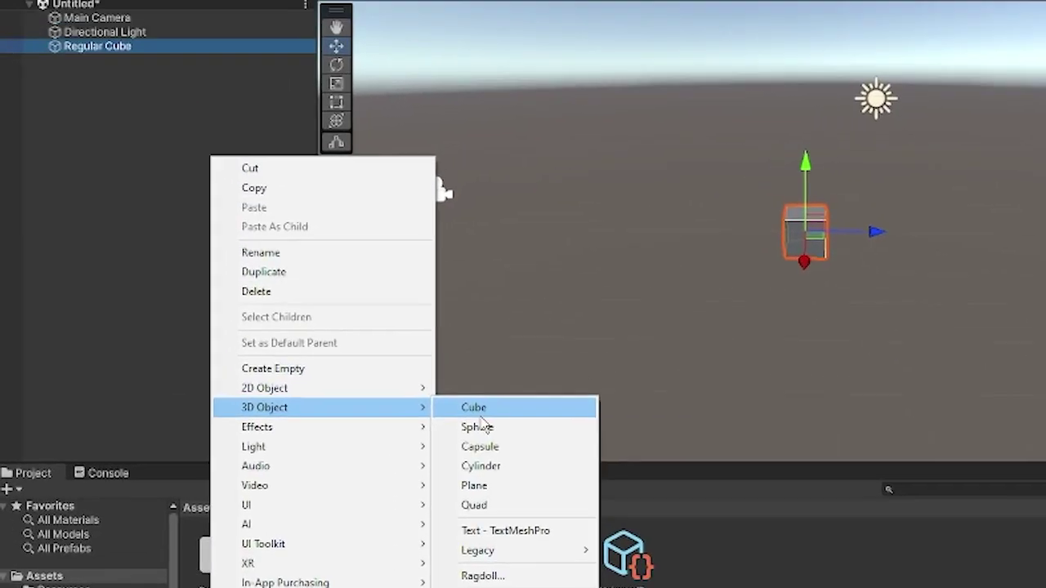
left_click(480, 411)
type("Glow Cube")
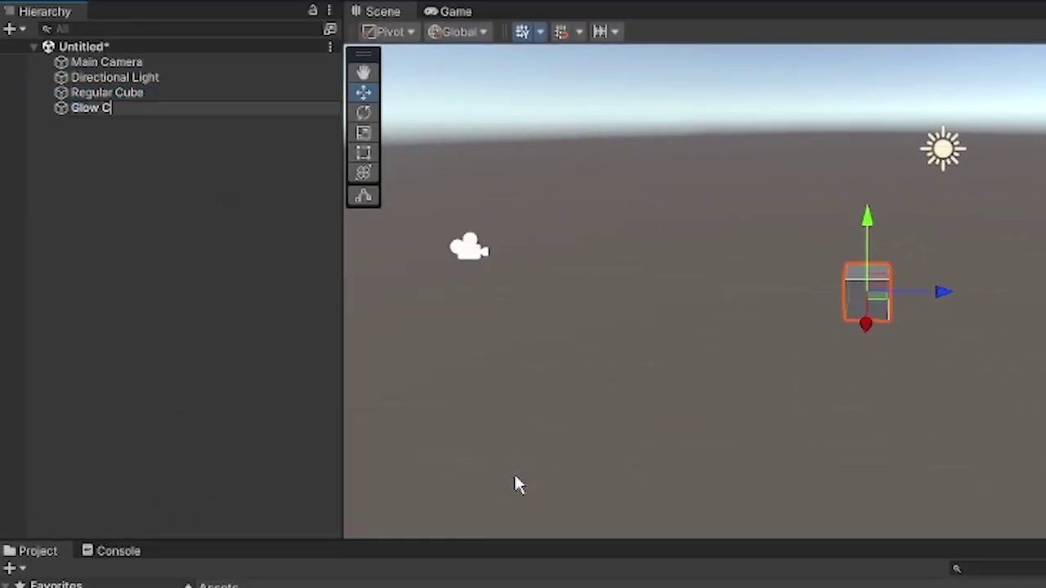
key("Return")
Move the Glow Cube along the Z axis to about -3.93, leaving a gap to the Regular Cube.
left_click_drag(943, 292, 840, 312)
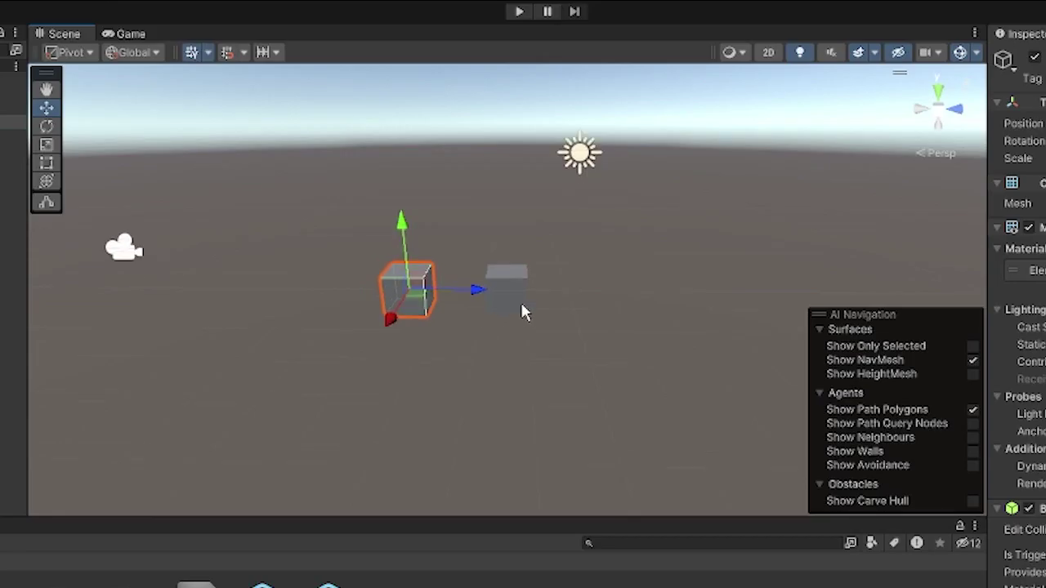
key("f")
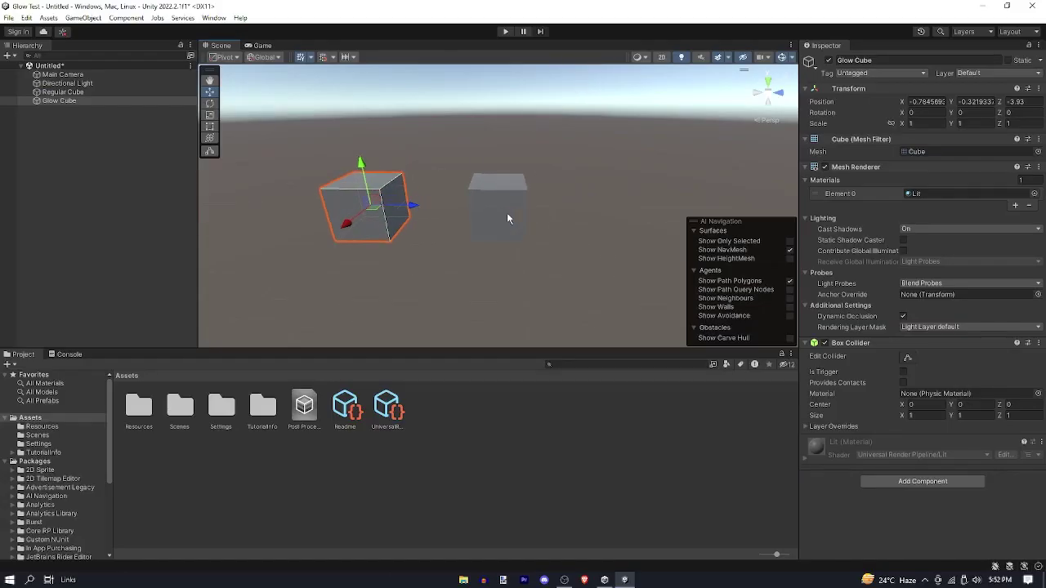
Move the Main Camera to about X -0.84 and Z -5.69 so that it lines up with the two cubes.
scroll(607, 210, "down", 5)
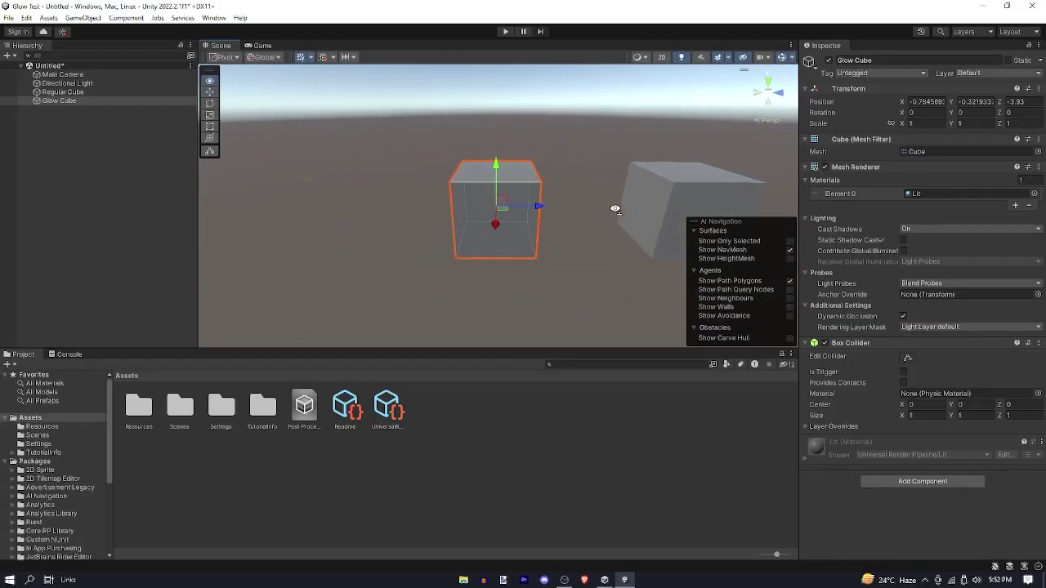
left_click_drag(614, 210, 678, 214, "alt")
left_click(396, 175)
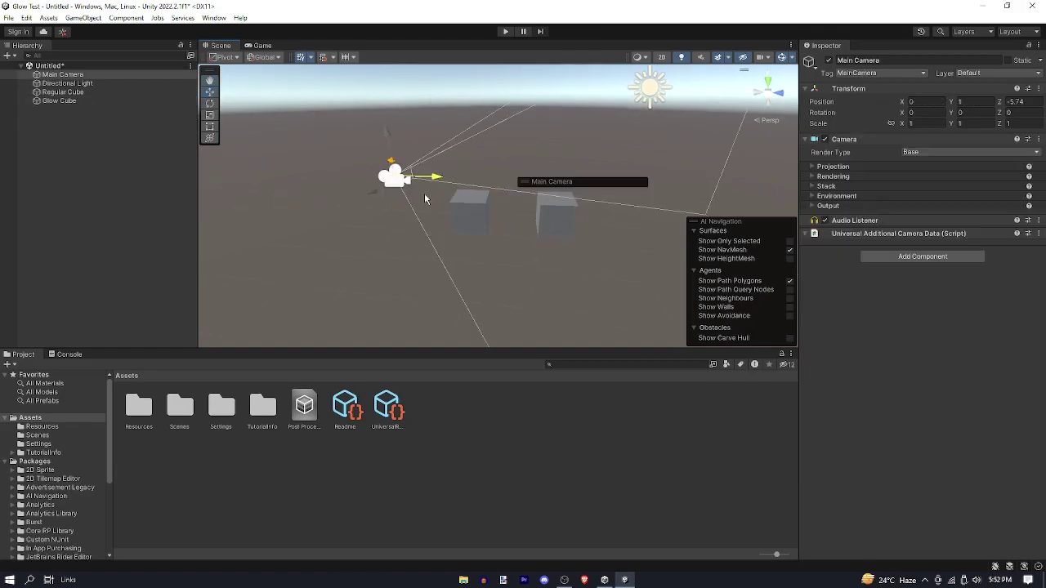
left_click(261, 45)
left_click(218, 45)
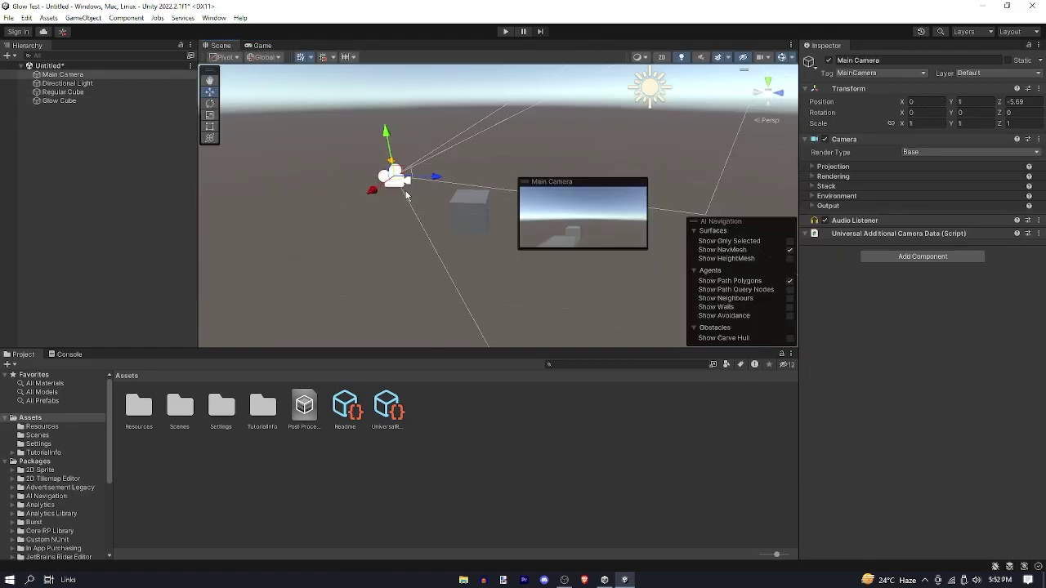
left_click_drag(370, 192, 387, 185)
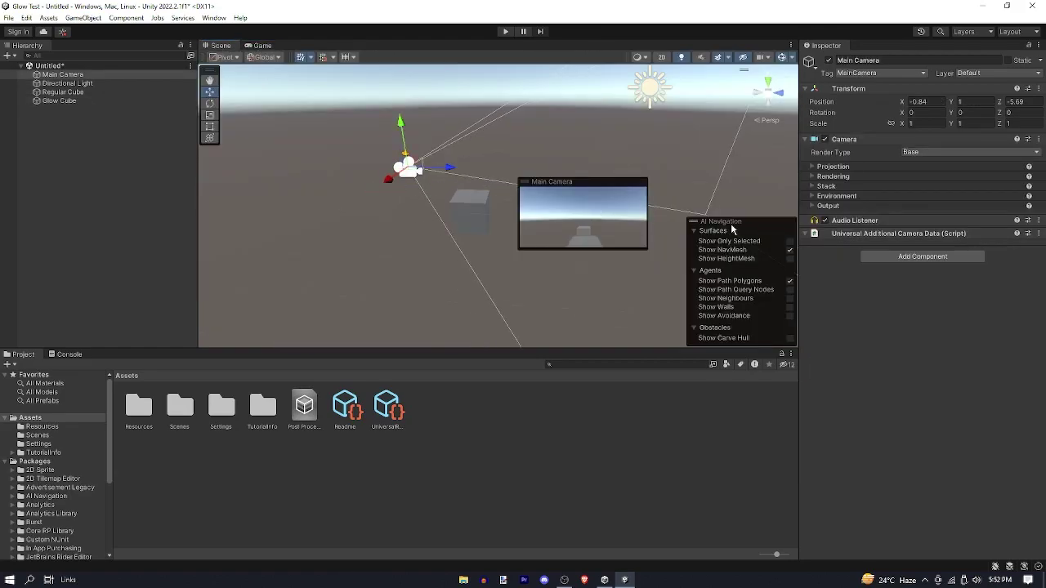
Check how the camera frames both cubes in the Game view, and select the Regular Cube in the scene.
left_click(261, 45)
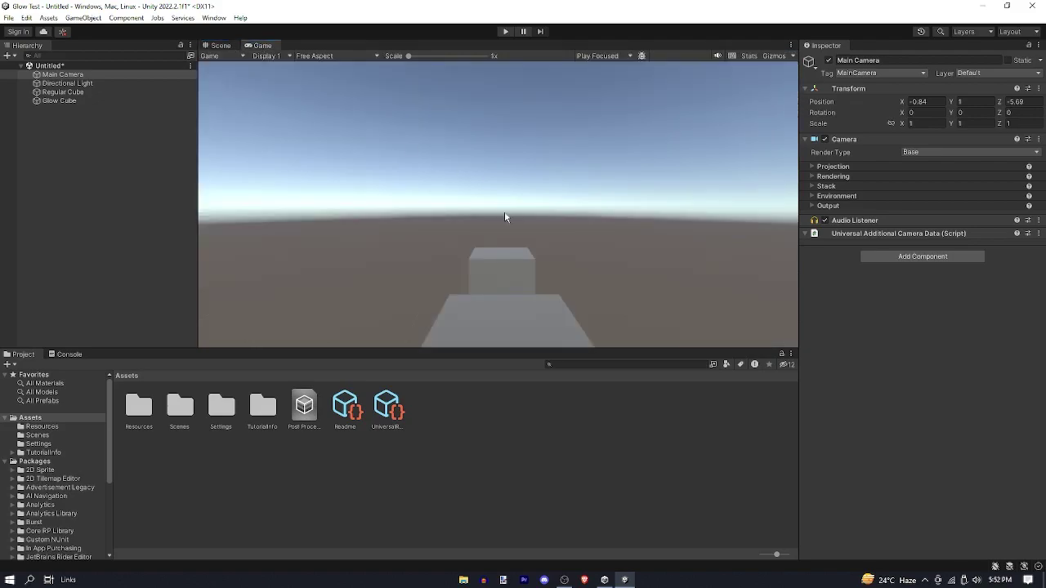
left_click(227, 45)
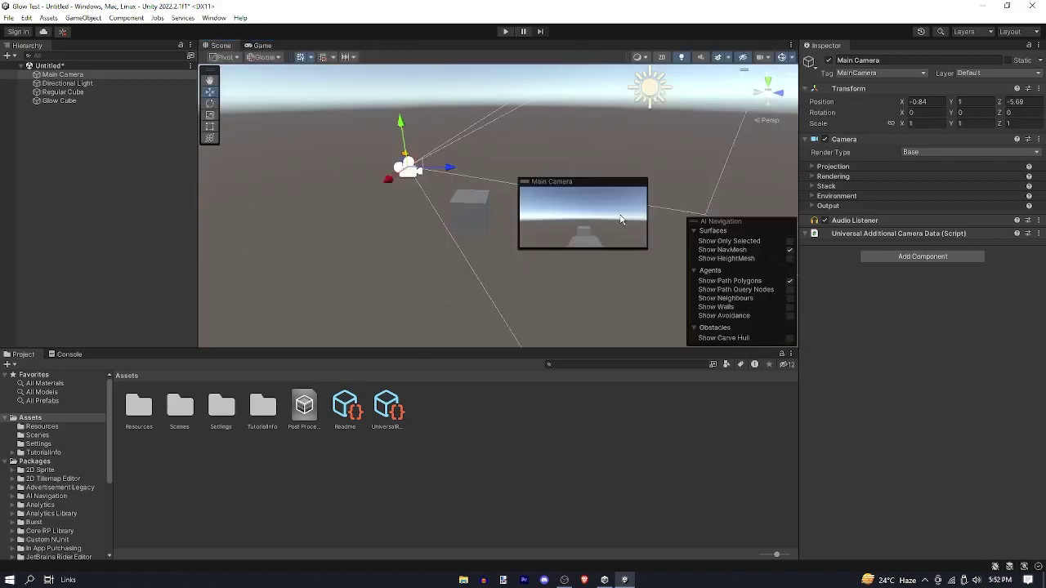
left_click(587, 206)
left_click(561, 212)
left_click(269, 45)
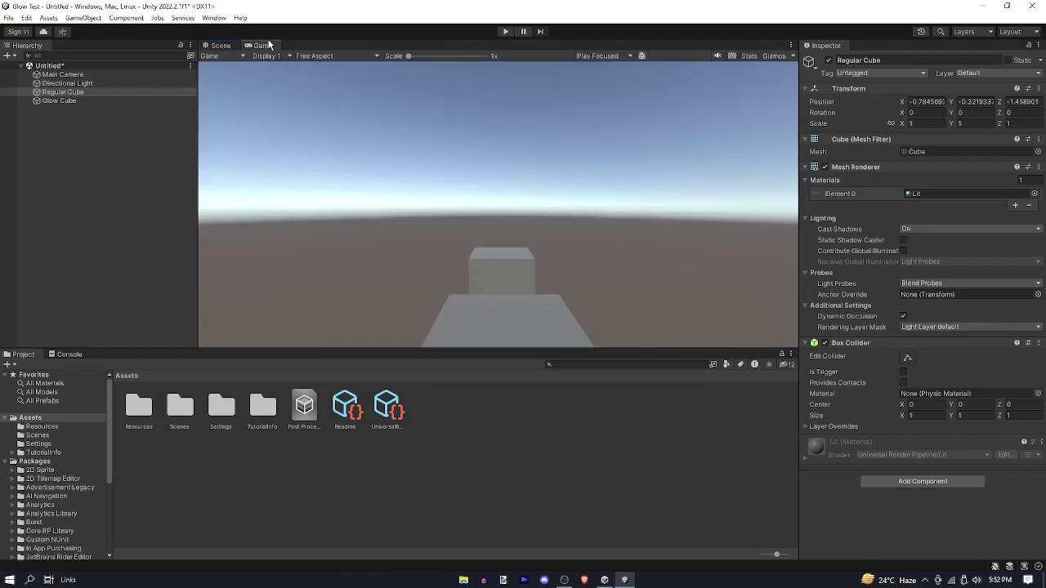
left_click(219, 46)
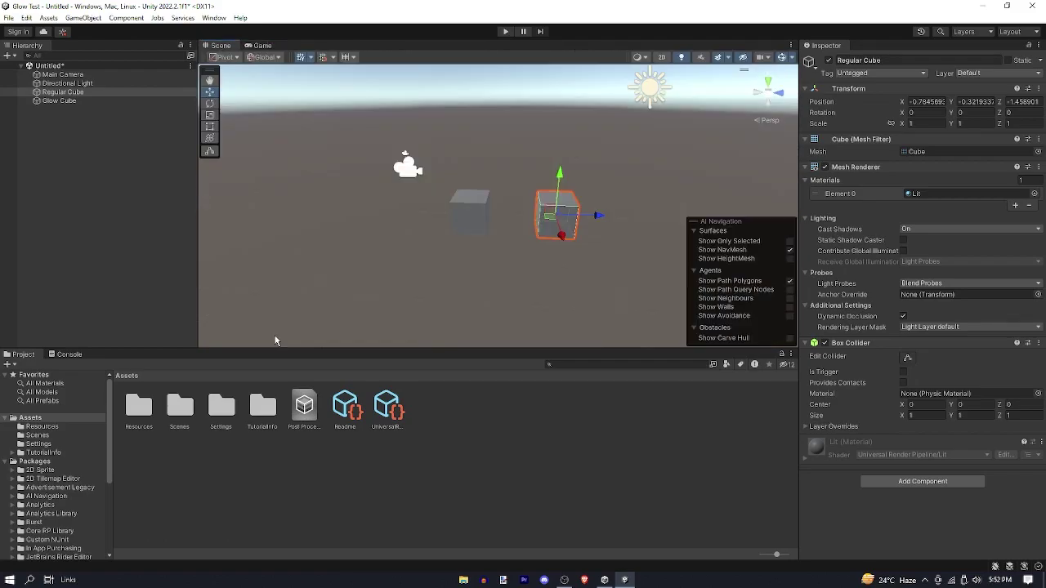
Add a Global Volume to the scene and name it Post Processing.
right_click(93, 184)
left_click(225, 411)
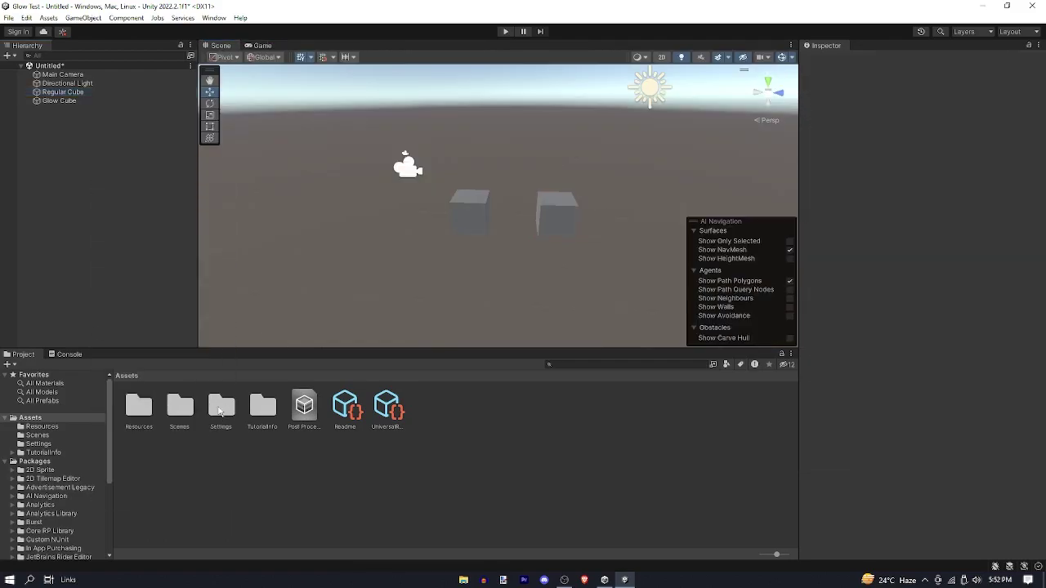
right_click(78, 327)
mouse_move(140, 517)
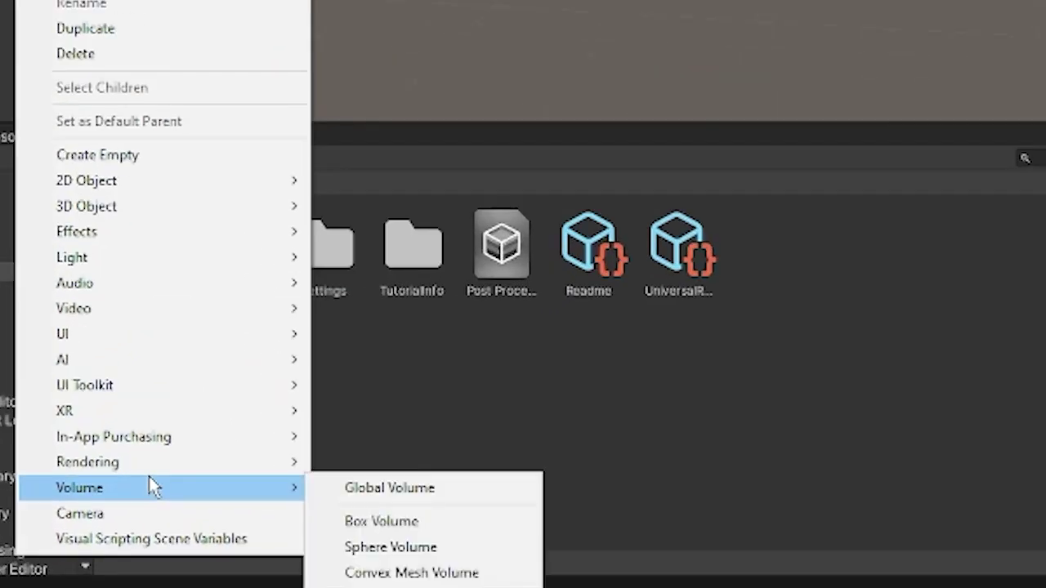
left_click(436, 491)
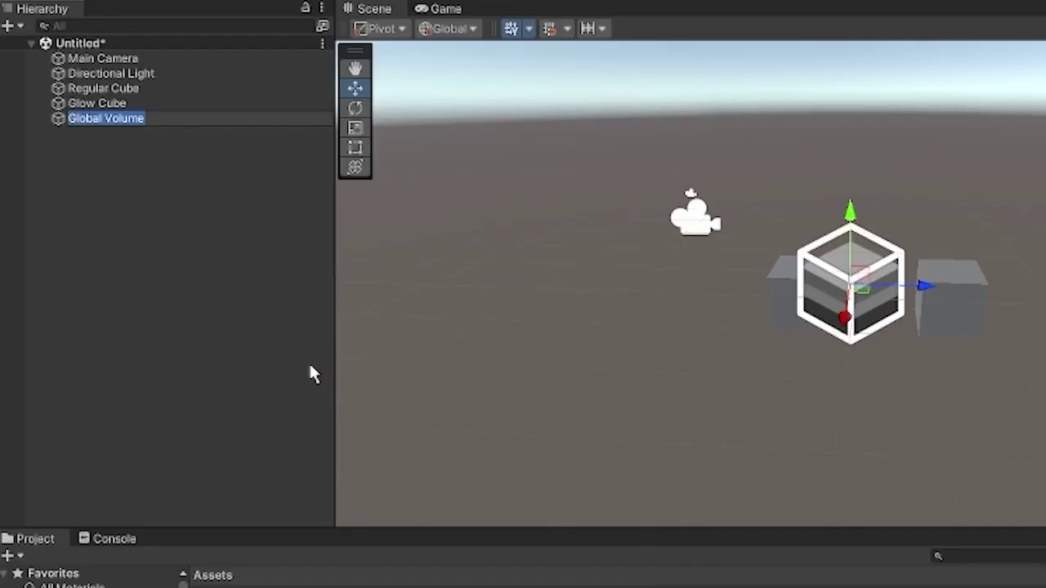
type("Post Process")
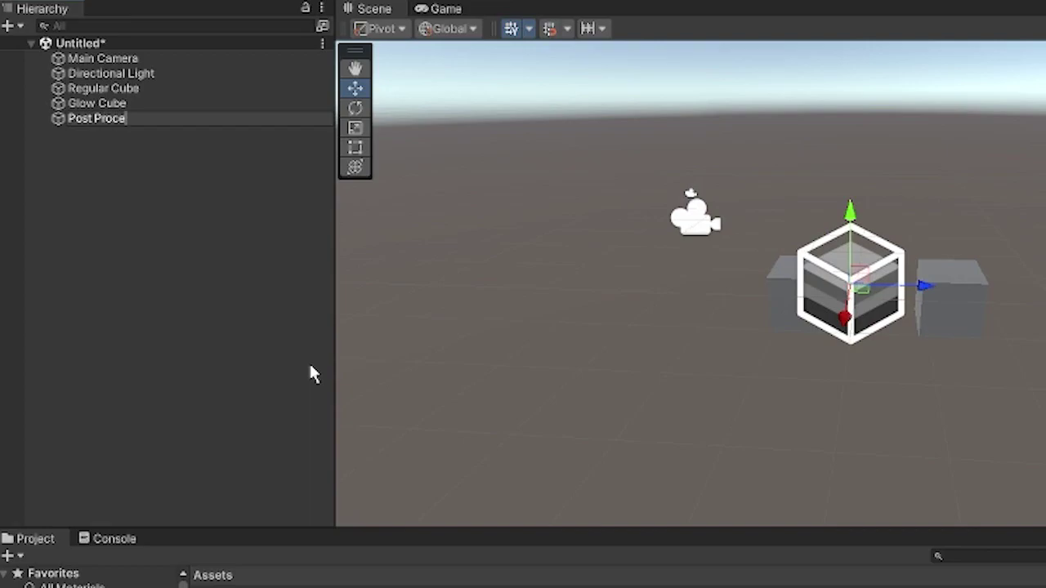
type("ing")
key("Return")
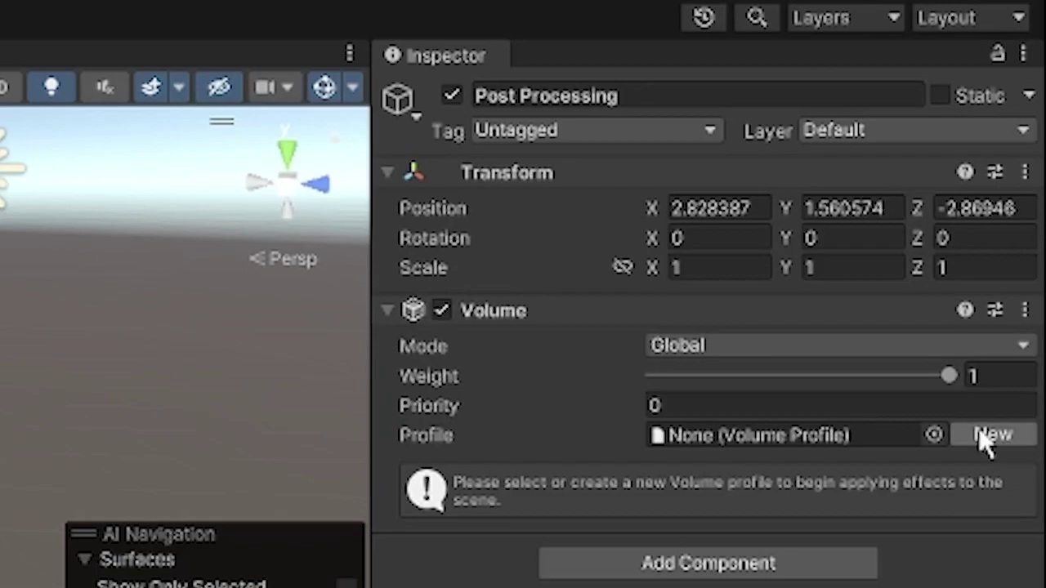
Create a new profile for the Post Processing volume and add a Bloom post-processing override to it.
left_click(992, 435)
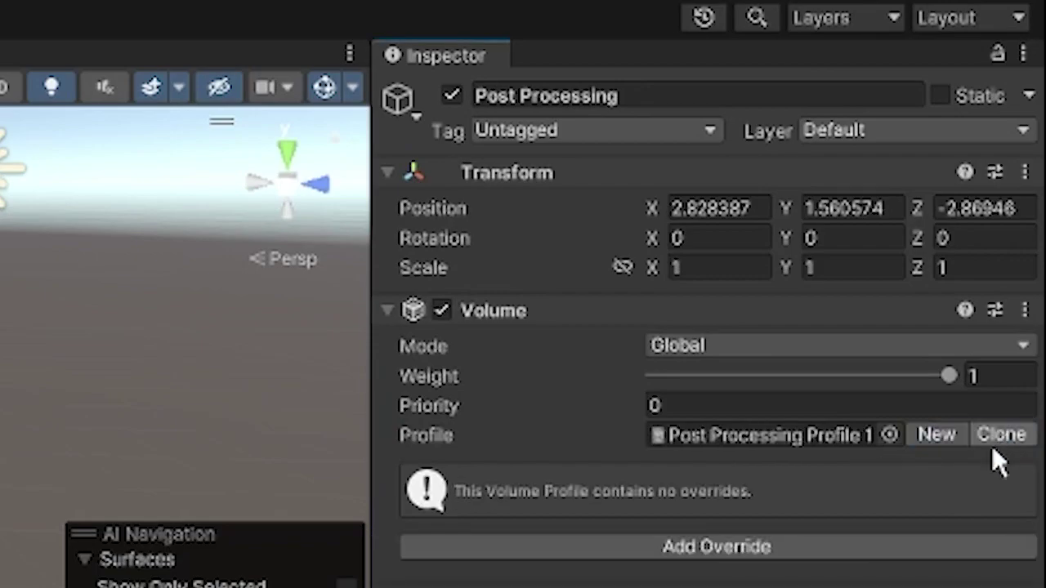
left_click(801, 549)
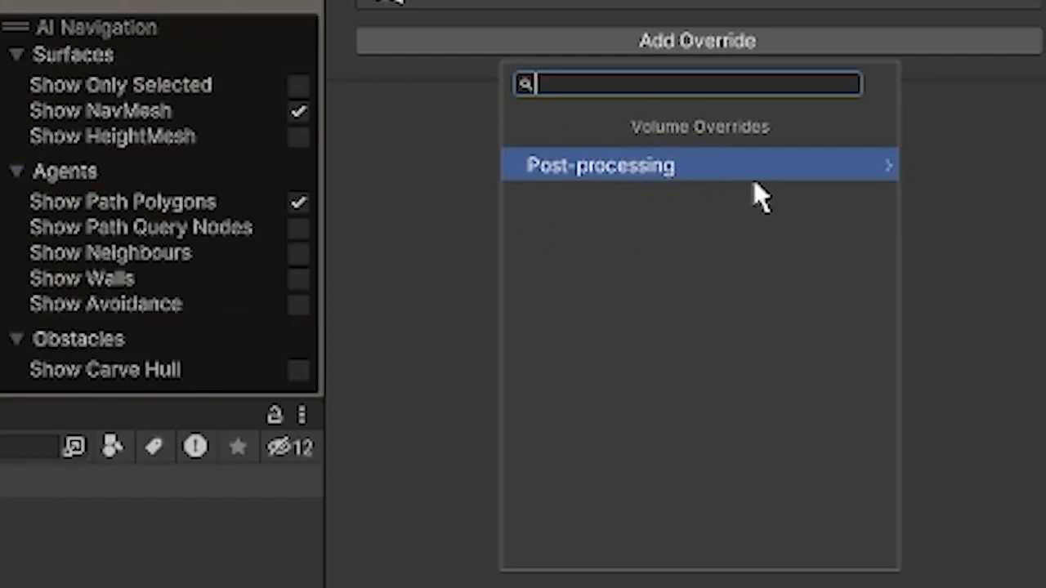
left_click(801, 169)
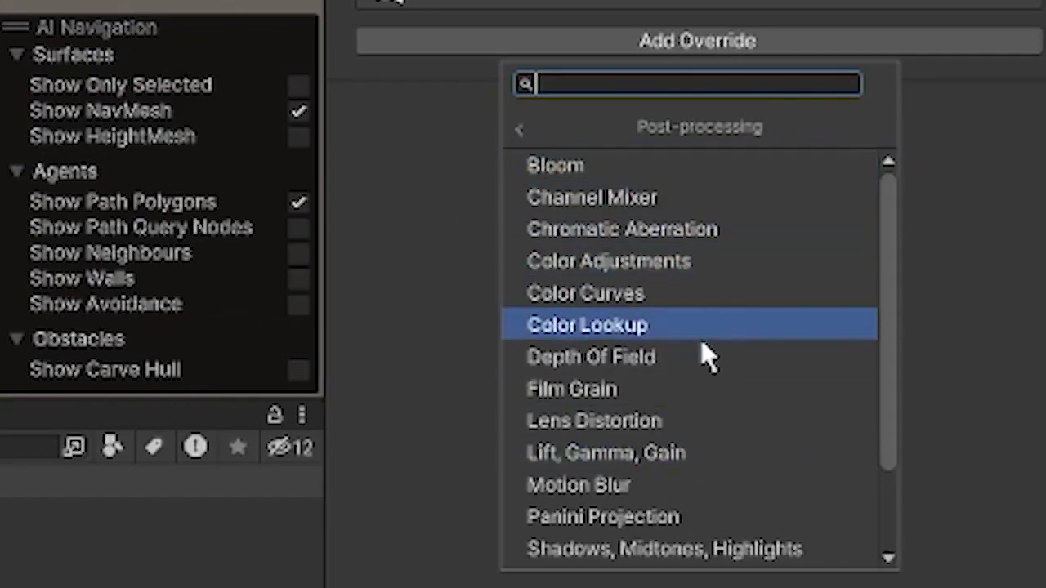
scroll(716, 376, "down", 3)
scroll(726, 400, "up", 3)
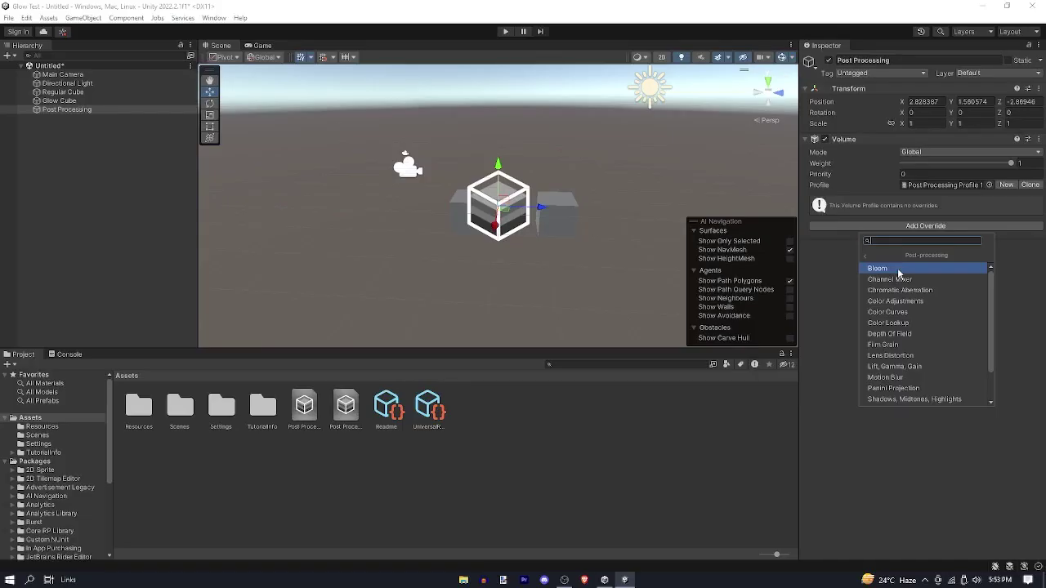
left_click(899, 272)
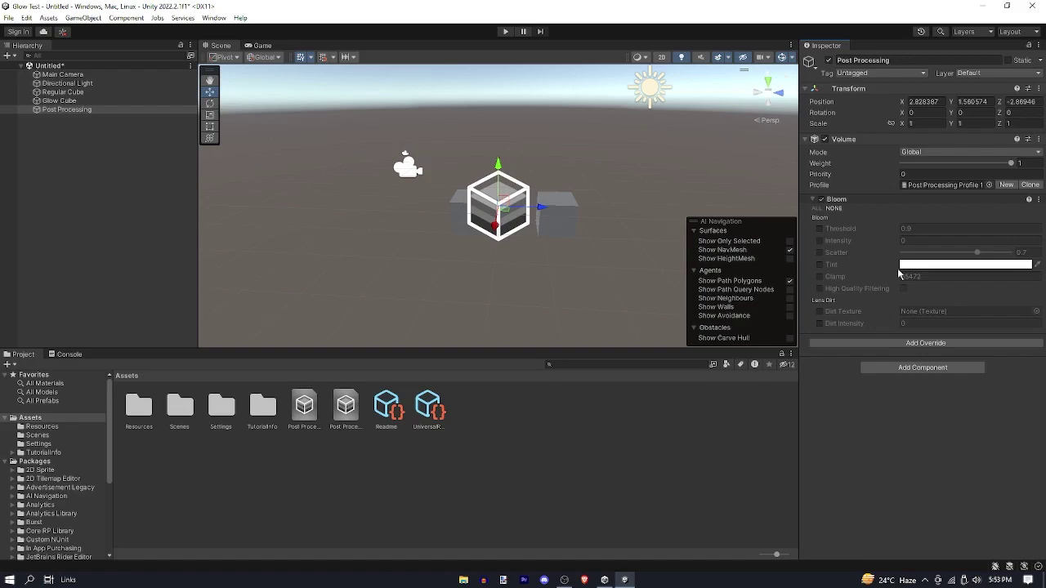
Enable Bloom with all its properties and raise its Intensity to about 9.55 while showing the Game view.
key("ctrl+2")
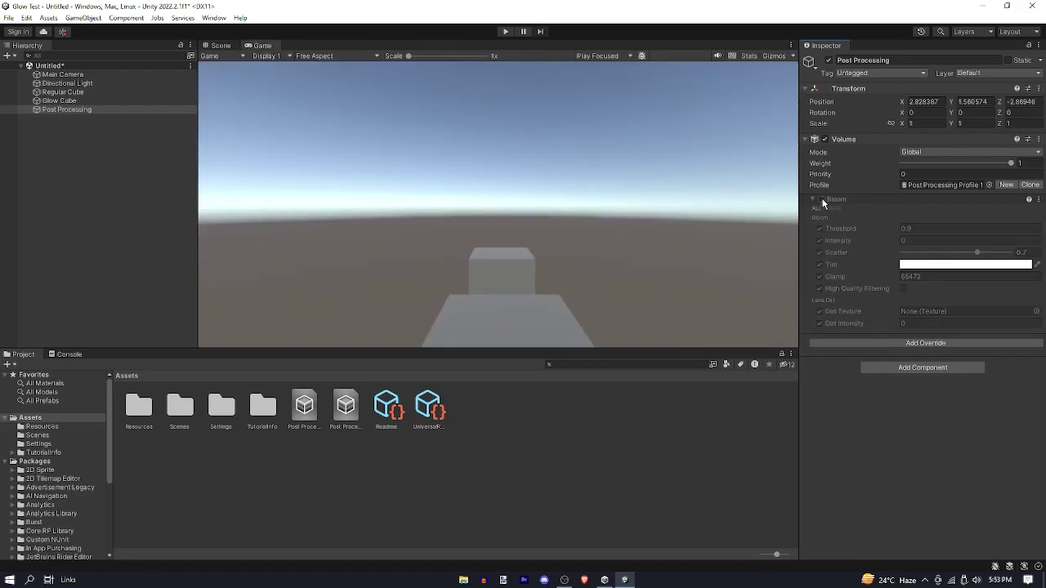
left_click(821, 200)
left_click_drag(873, 246, 1031, 247)
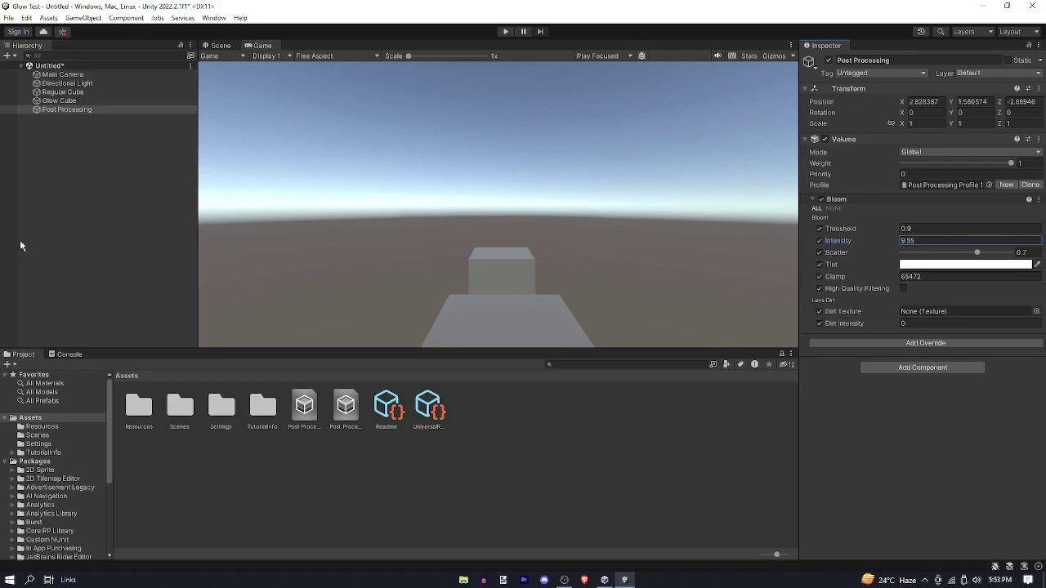
Enable Post Processing in the Main Camera's rendering settings.
left_click(69, 74)
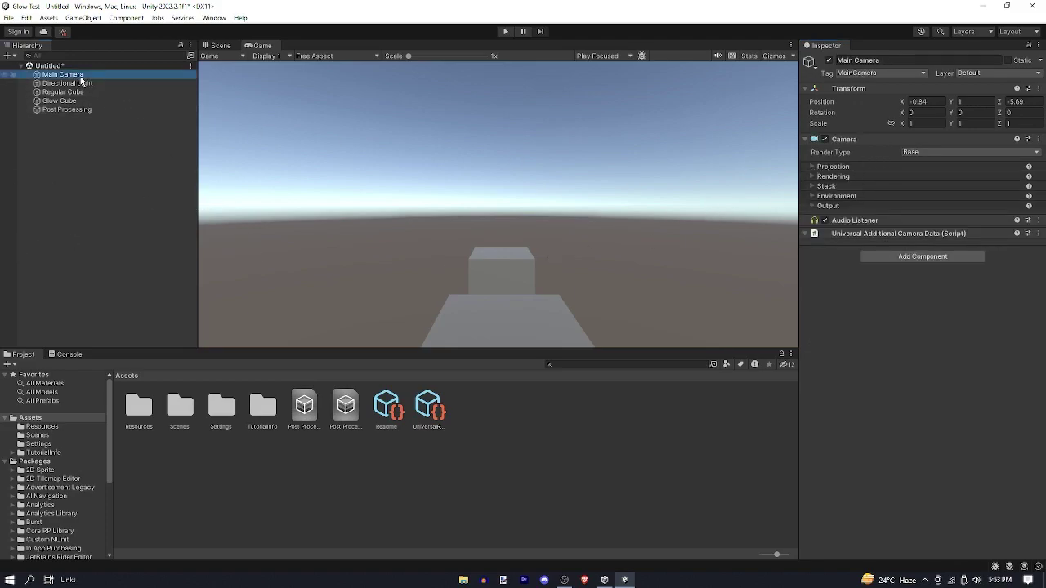
left_click(221, 44)
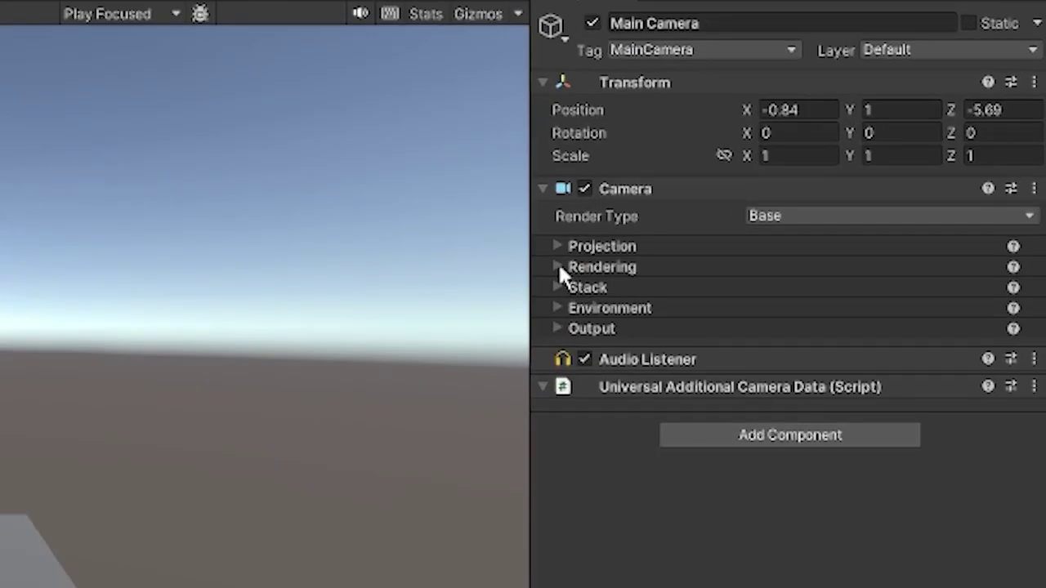
left_click(559, 270)
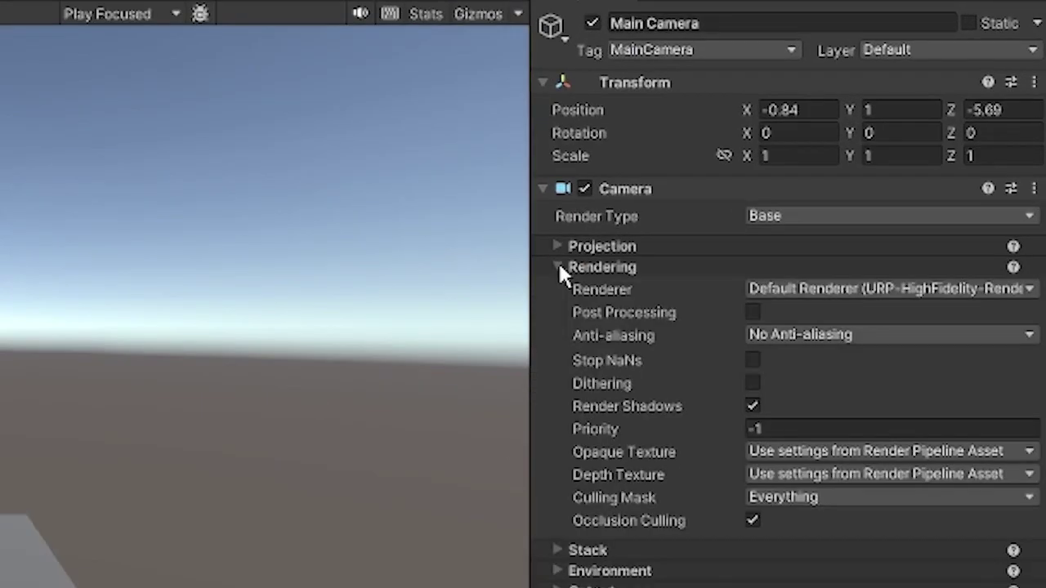
left_click(752, 315)
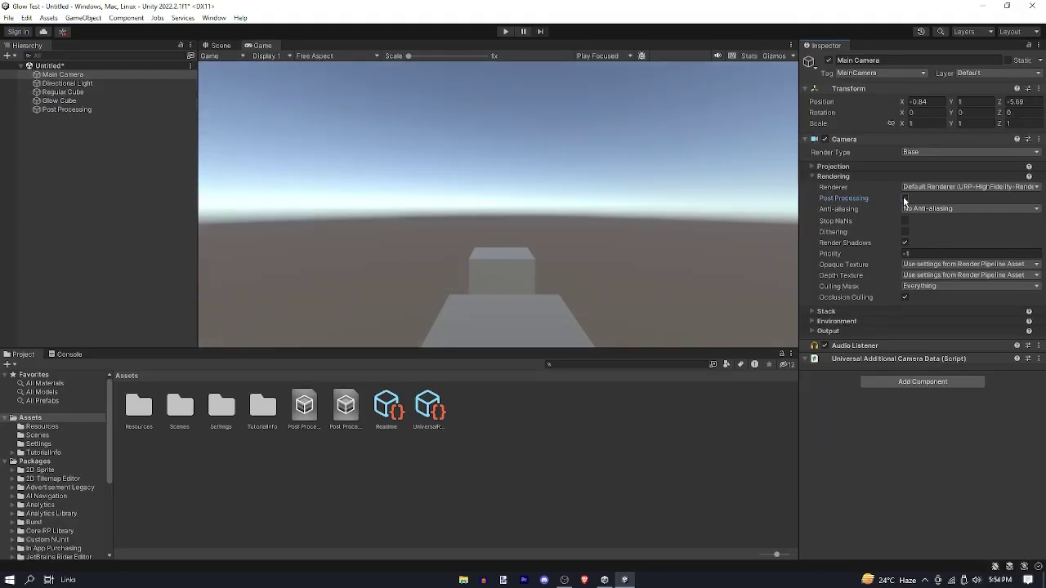
left_click(846, 175)
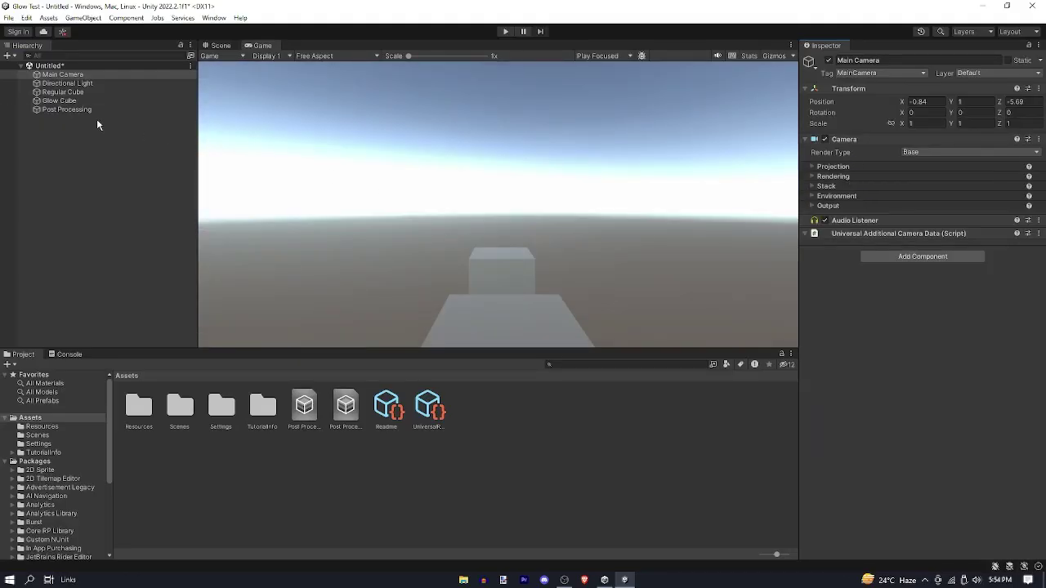
Try a Bloom Intensity of 83.89 on the Post Processing volume, and settle on 0.1.
left_click(67, 110)
left_click(915, 240)
type("83.89")
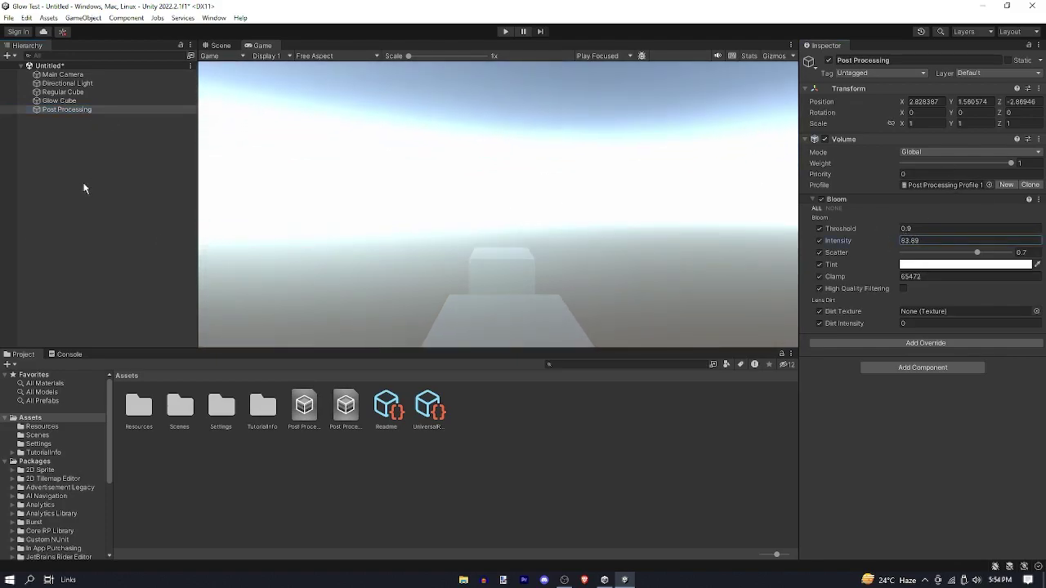
key("BackSpace")
key("BackSpace")
key("BackSpace")
key("BackSpace")
key("BackSpace")
type("0.1")
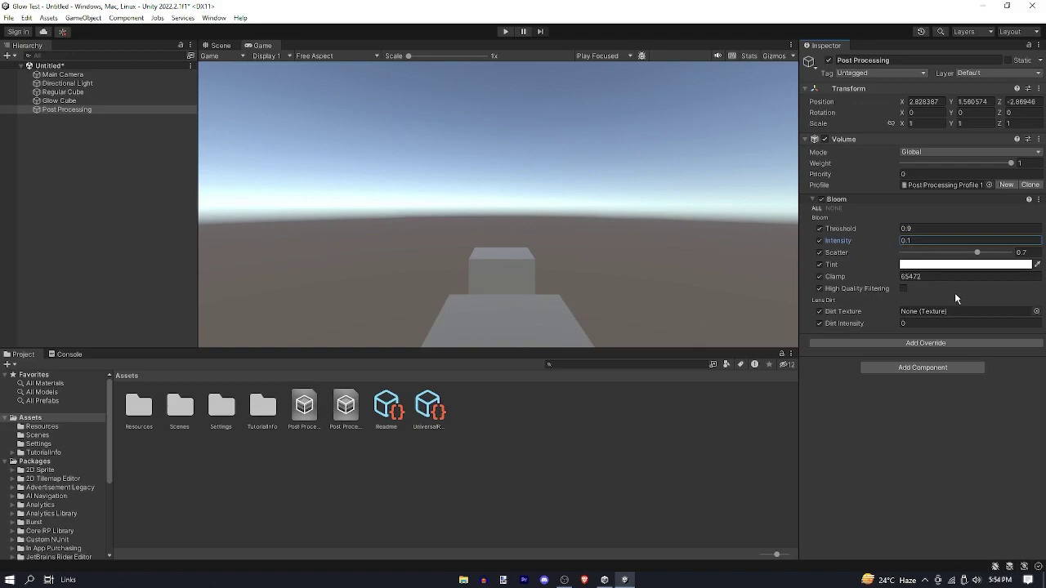
Create a folder named Material in the project's Assets.
right_click(364, 495)
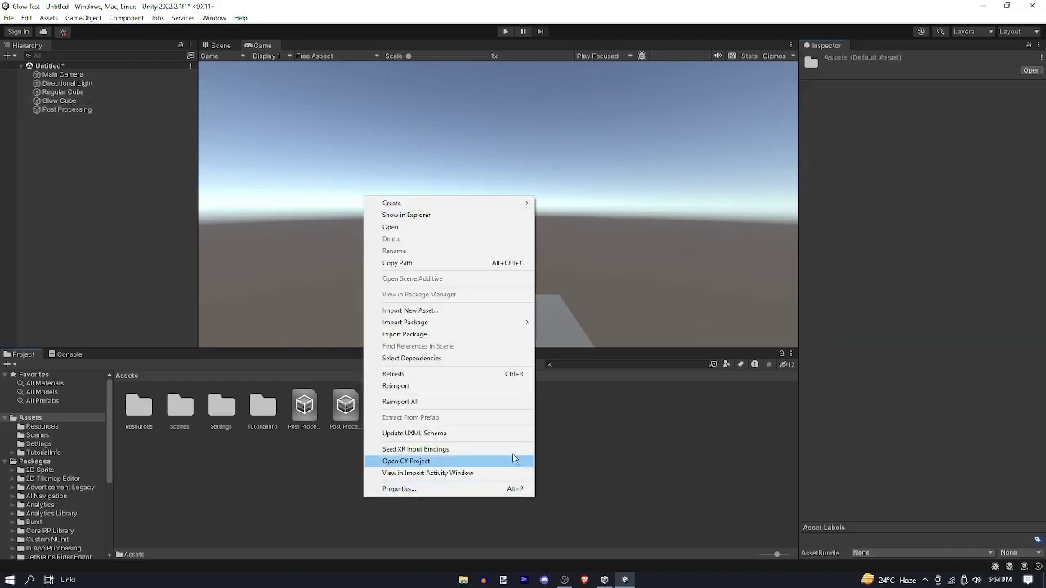
mouse_move(394, 205)
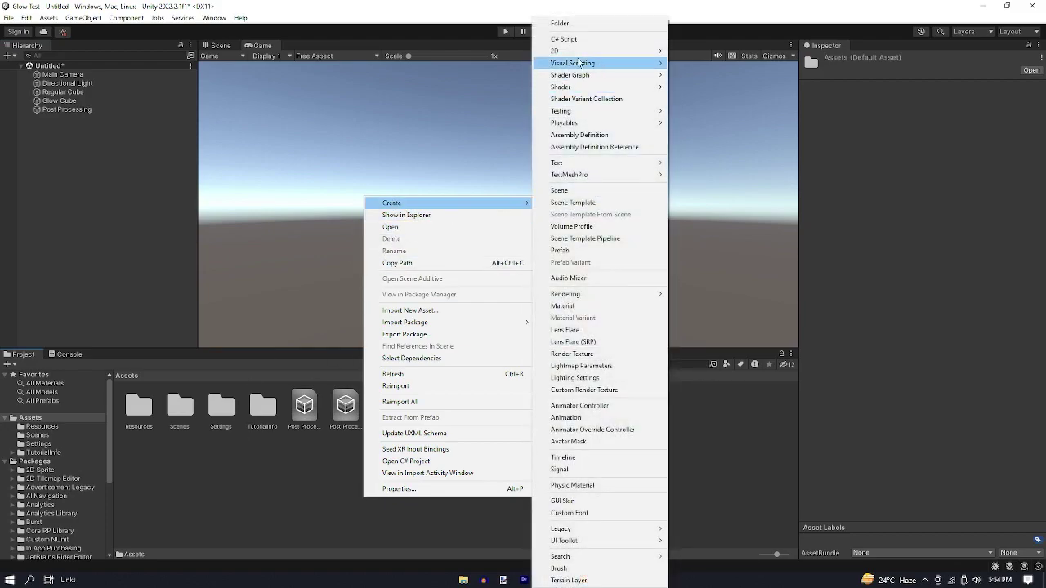
left_click(561, 23)
type("Material")
key("Return")
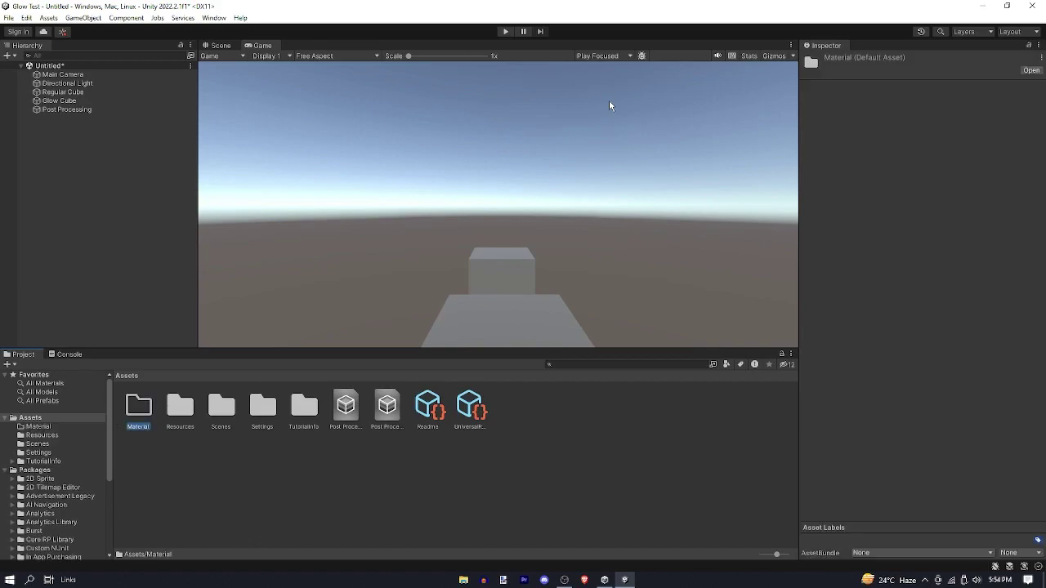
Create a new material inside the Material folder and name it Glow.
double_click(147, 414)
right_click(223, 428)
mouse_move(347, 134)
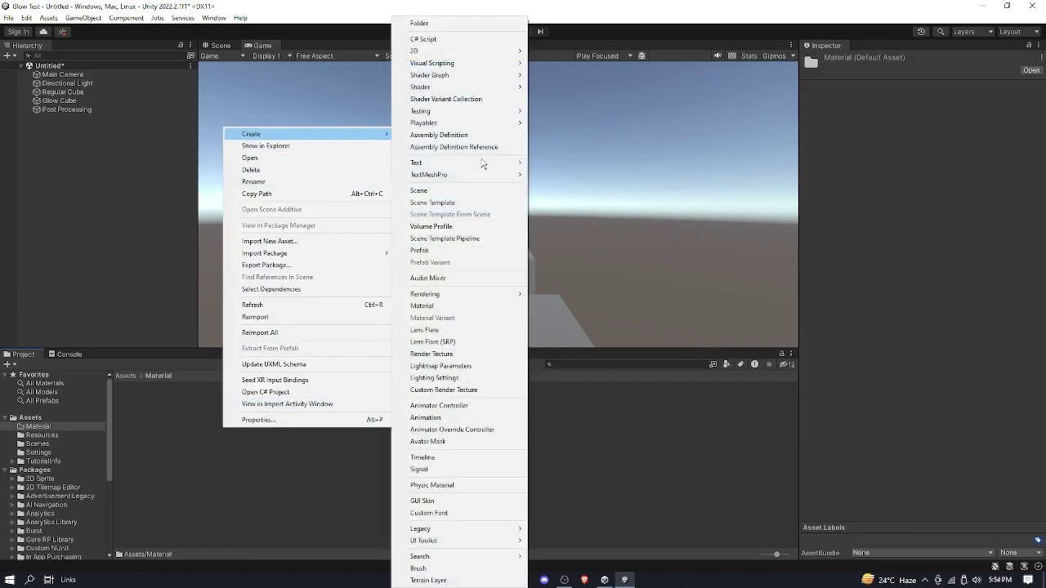
left_click(458, 306)
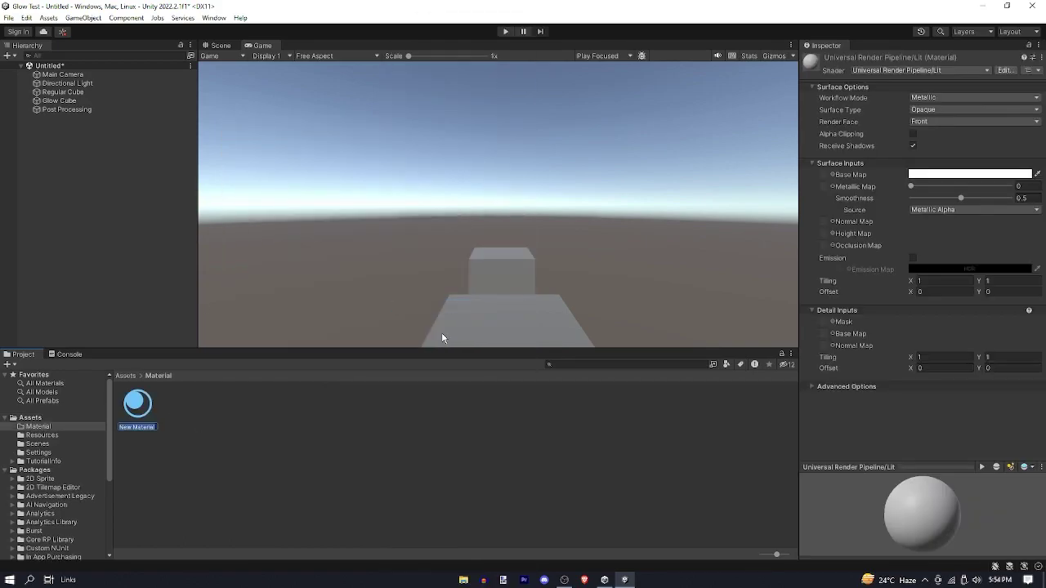
type("Glow")
key("Return")
Look at the Glow material's base colour without changing it, and enable Emission on the material.
left_click(970, 174)
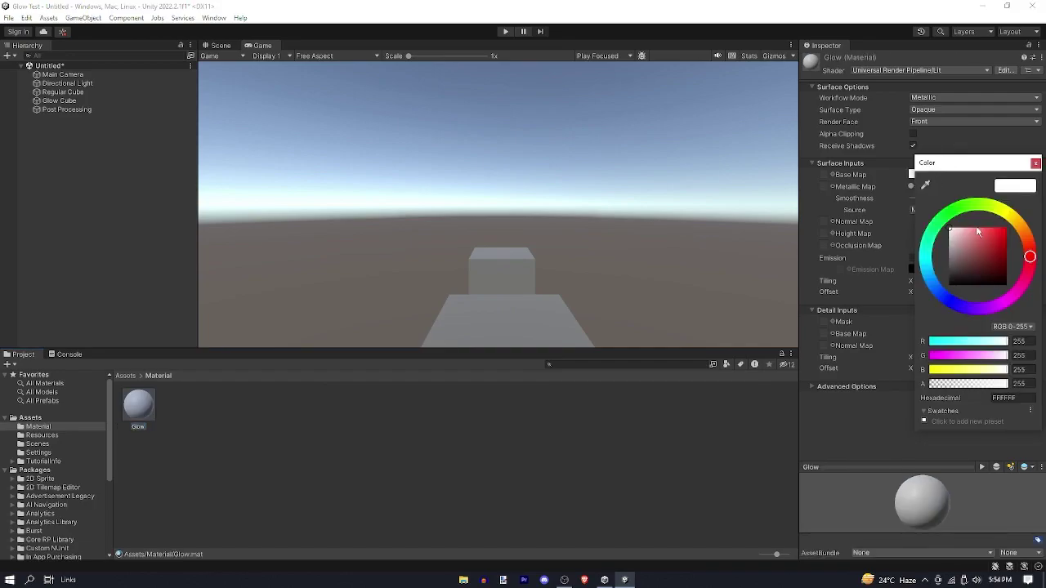
left_click(1035, 163)
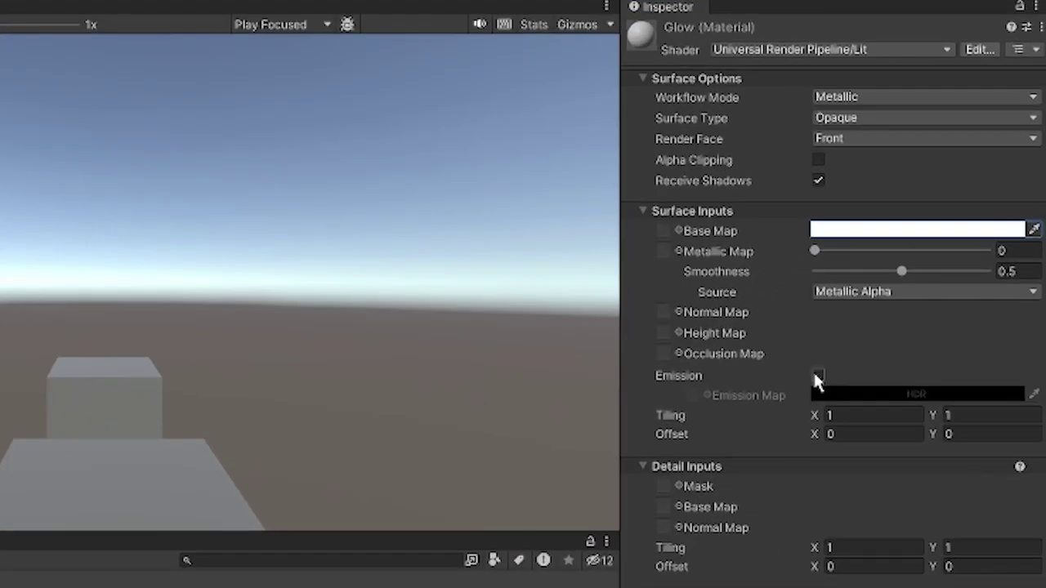
left_click(912, 259)
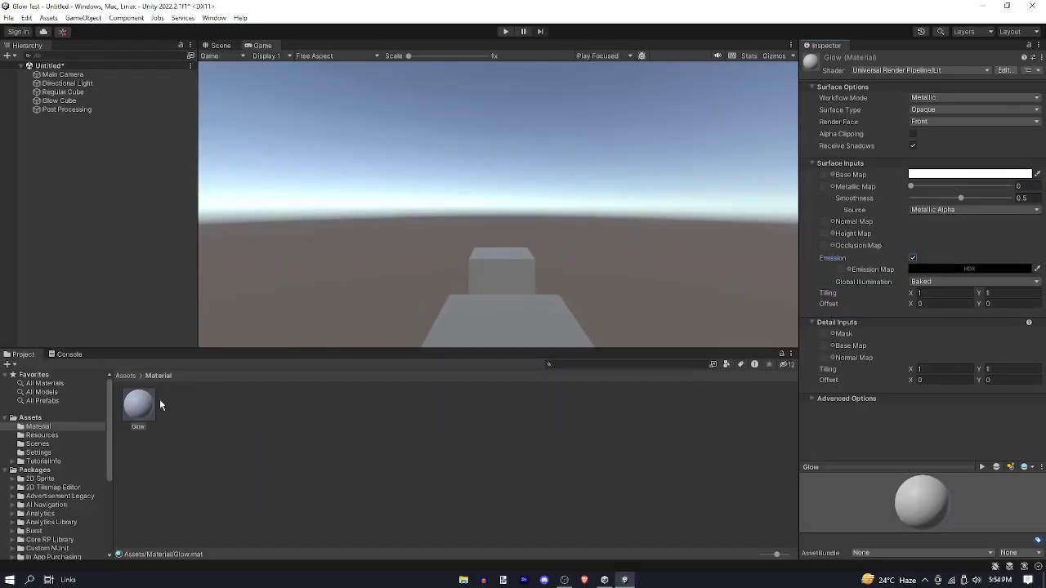
Apply the Glow material to the Glow Cube in the Scene view.
left_click_drag(143, 404, 279, 383)
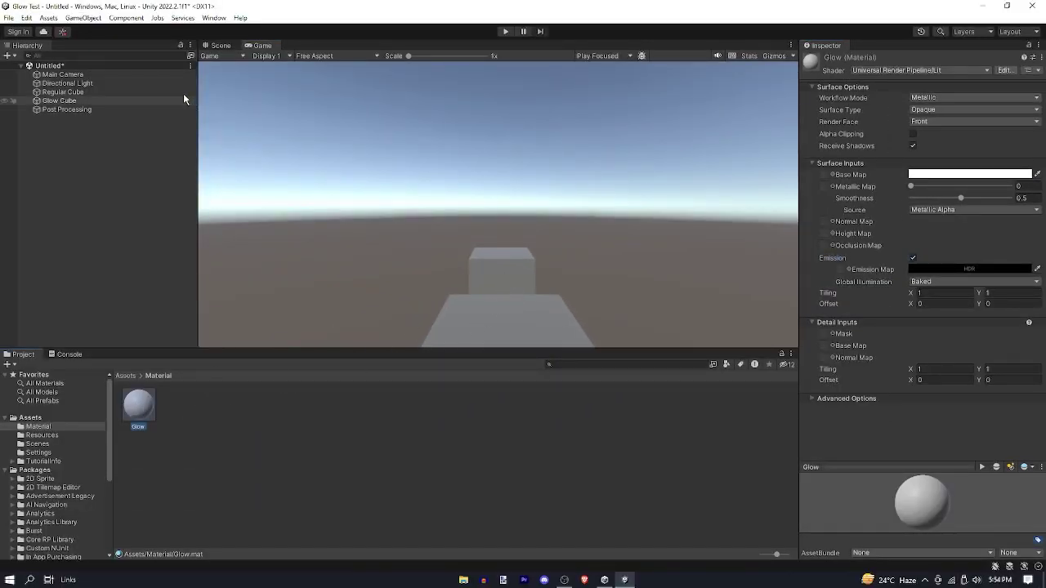
left_click(219, 44)
left_click_drag(139, 411, 556, 219)
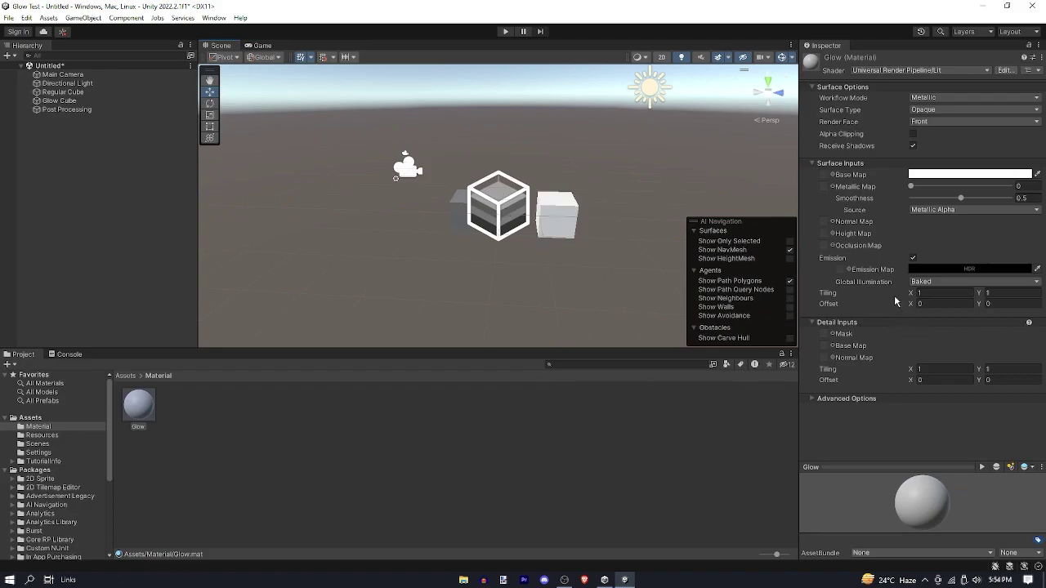
Set the Glow material's emission colour to orange, RGB 255, 82, 0.
left_click(915, 268)
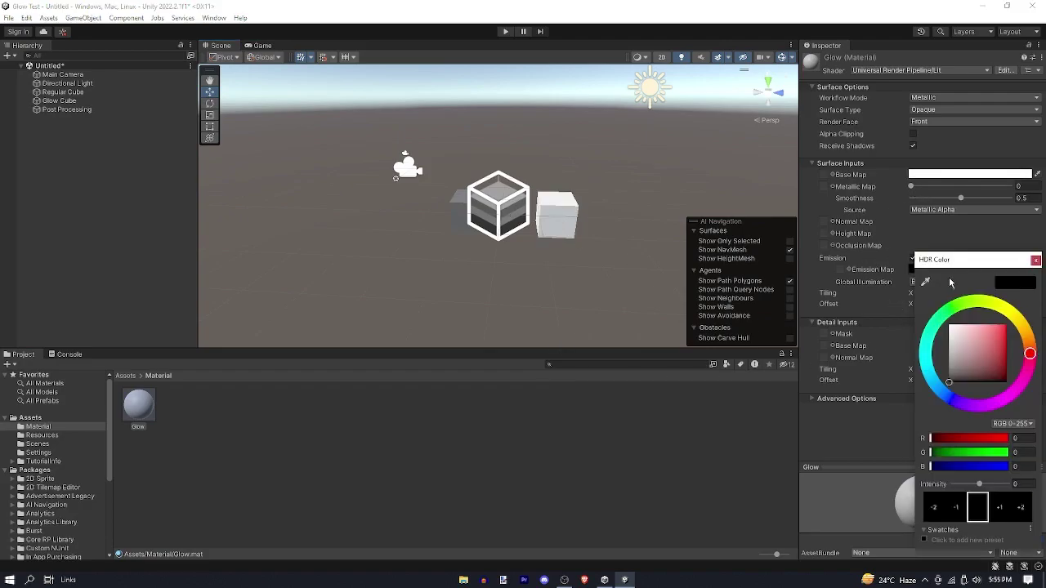
left_click_drag(981, 343, 1044, 299)
left_click(1035, 260)
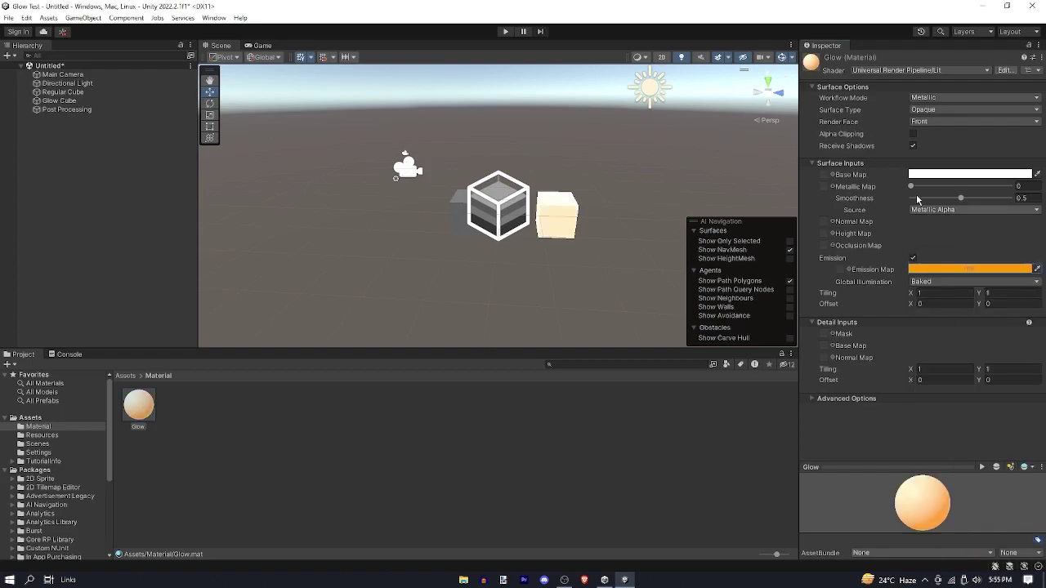
Set the Glow material's base colour to orange, hexadecimal FF7B00.
left_click(923, 174)
left_click(1026, 234)
left_click_drag(998, 236, 1010, 225)
left_click(1036, 164)
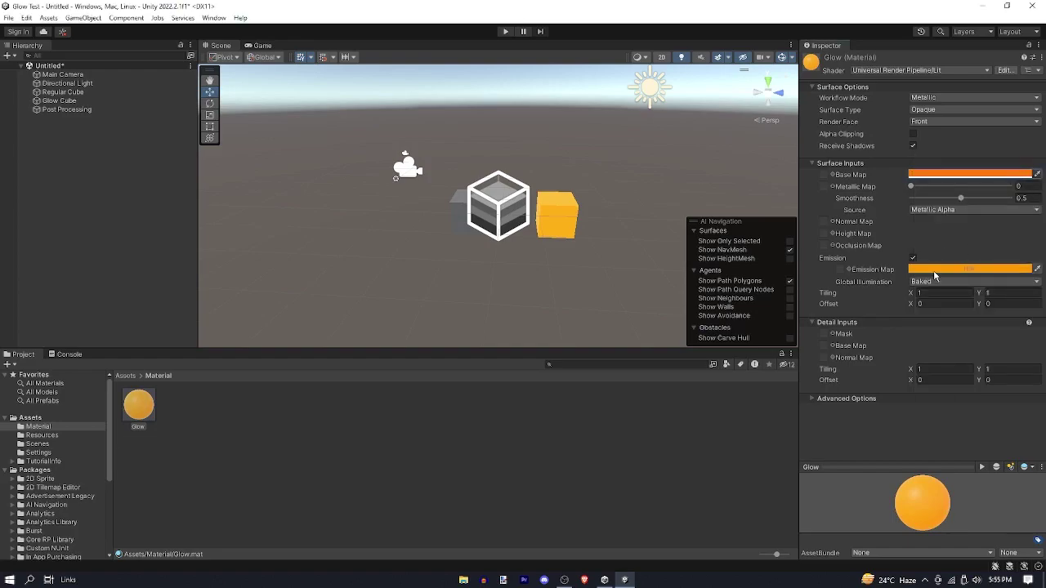
Review the Glow material's emission and base colours, try an emission intensity of 2, and settle on 1.
left_click(912, 269)
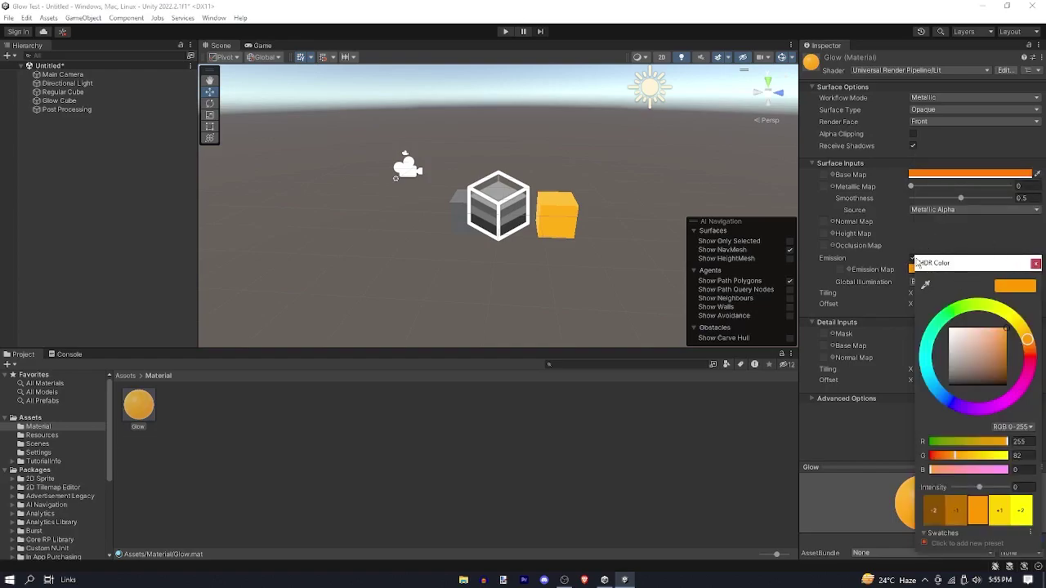
left_click(942, 249)
left_click(939, 174)
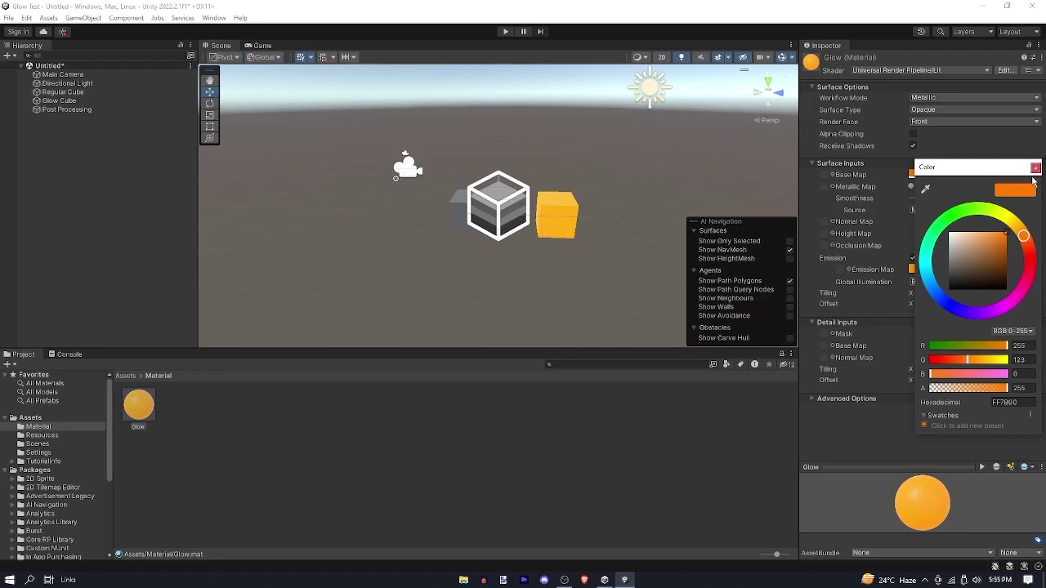
left_click(1035, 167)
left_click(966, 268)
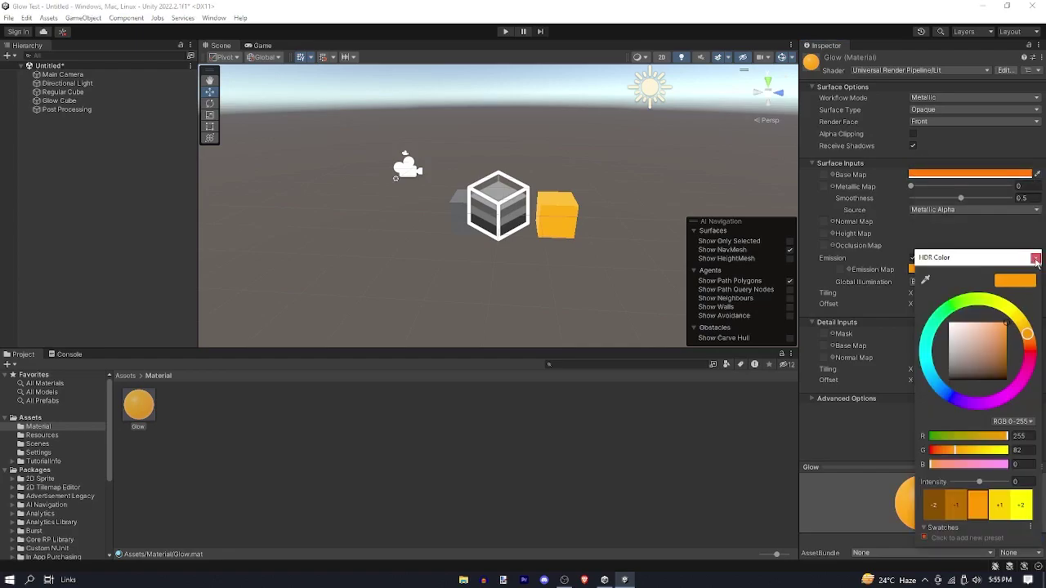
left_click(1000, 504)
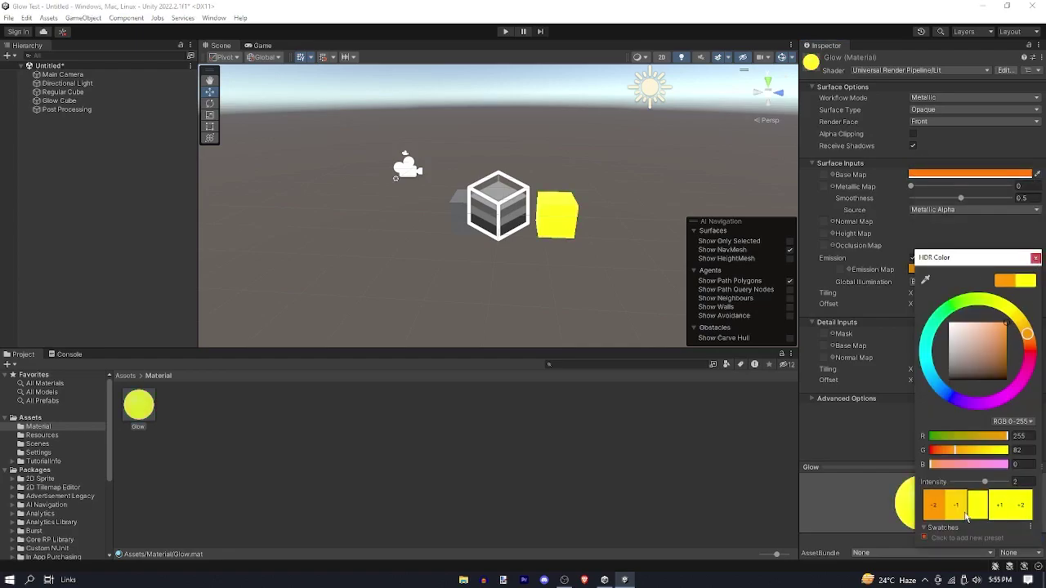
left_click(962, 513)
left_click(1003, 511)
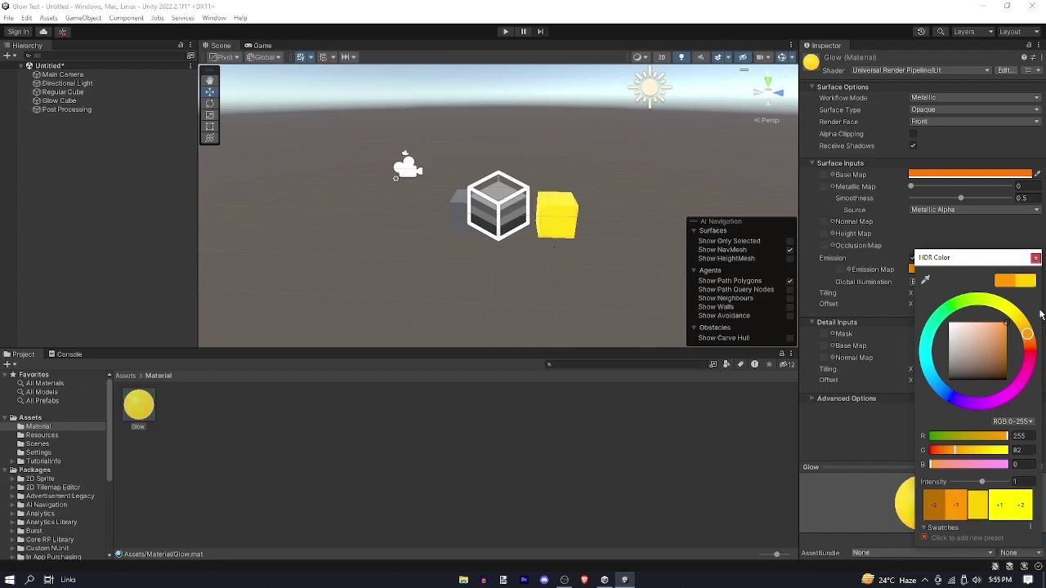
left_click(1036, 259)
Raise the Glow material's emission intensity to 4 while watching the cube's glow in the Game view.
left_click(264, 46)
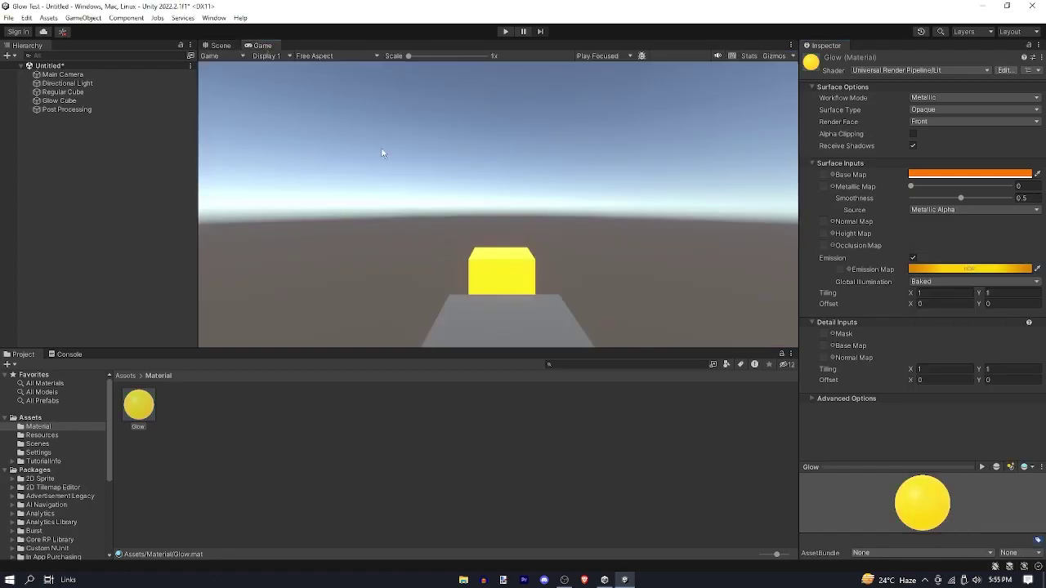
left_click(954, 270)
left_click(997, 514)
left_click(998, 515)
left_click(997, 515)
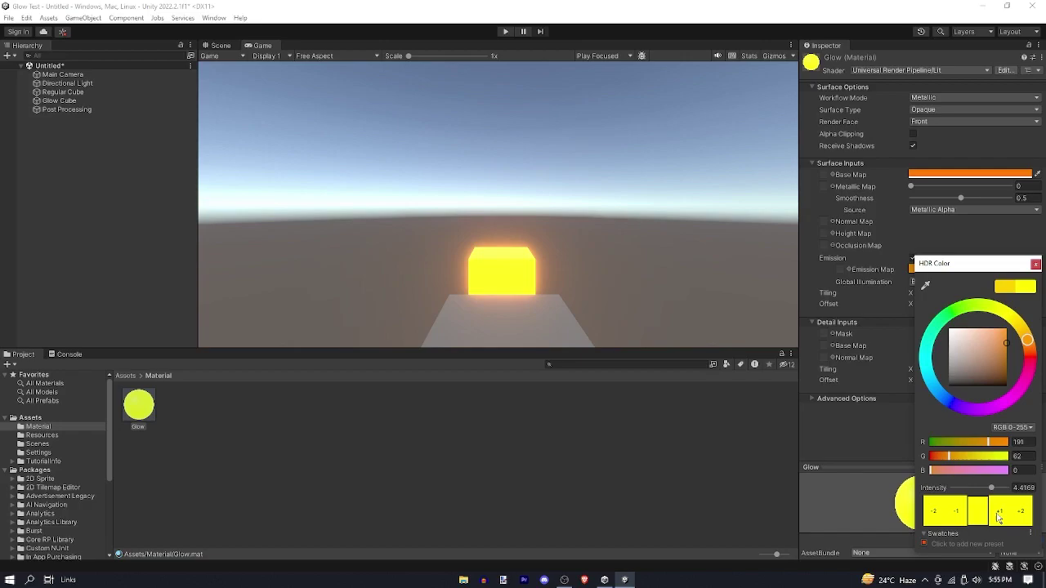
left_click(997, 514)
left_click(963, 515)
mouse_move(991, 488)
left_mouse_down()
mouse_move(979, 487)
mouse_move(1012, 488)
mouse_move(990, 488)
left_mouse_up()
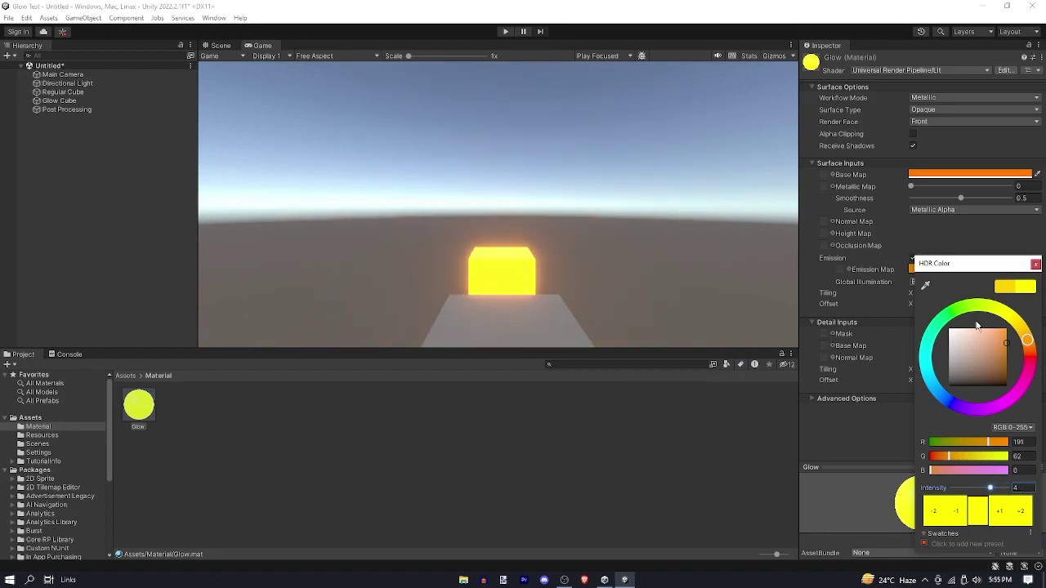
left_click(1035, 265)
Compare the Glow Cube's appearance in the Scene view with its glow in the Game view.
left_click(219, 46)
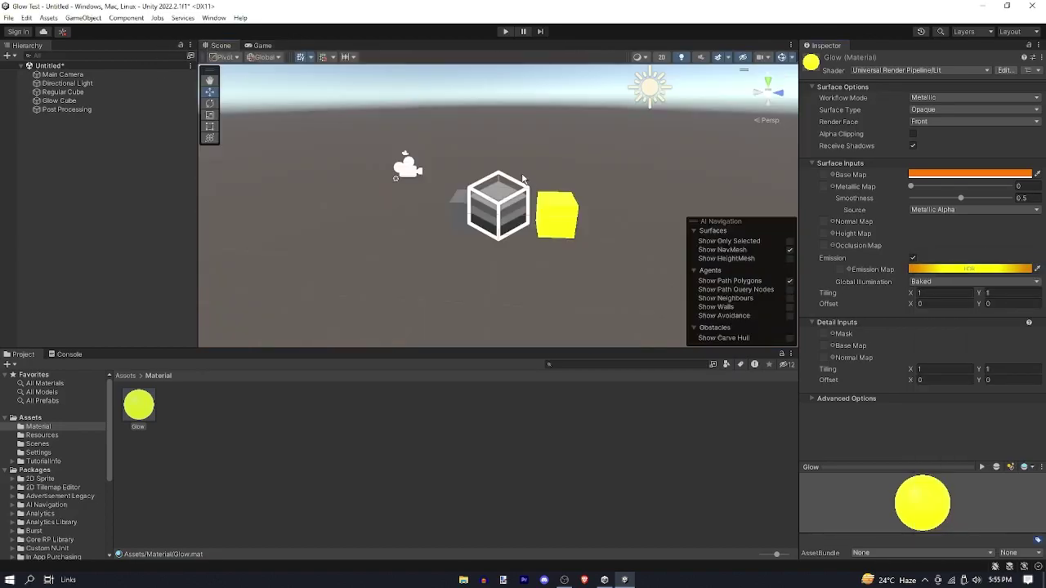
left_click(556, 214)
left_click(646, 224)
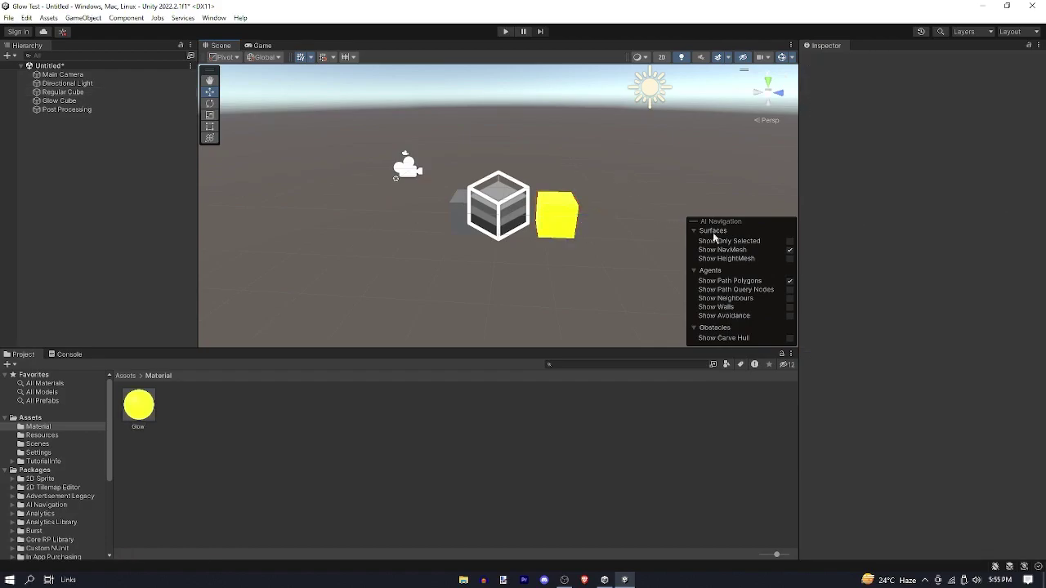
left_click(264, 46)
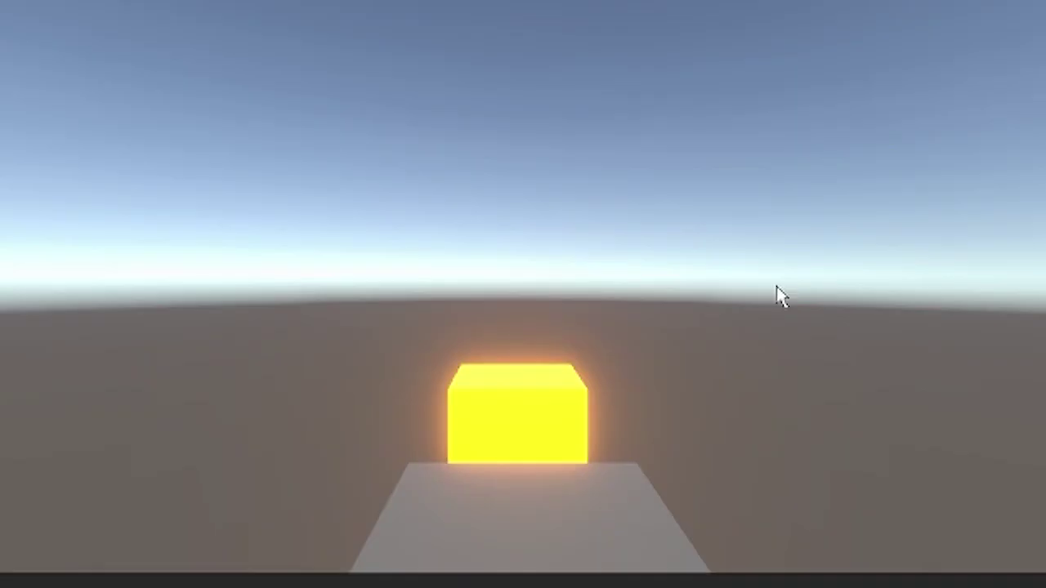